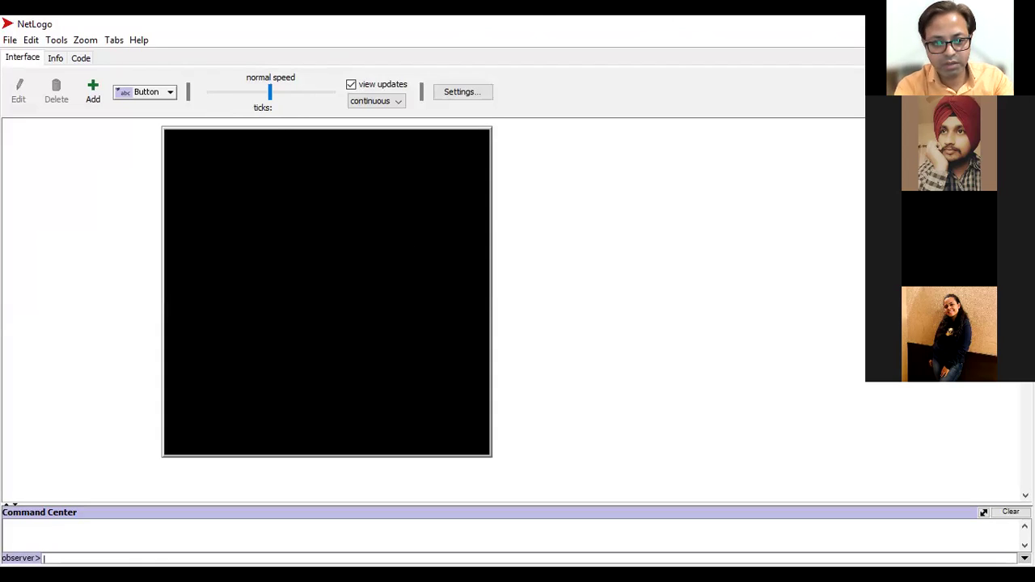
Open the BeeSmart Hive Finding model from Sample Models > Biology in the Models Library.
click(11, 42)
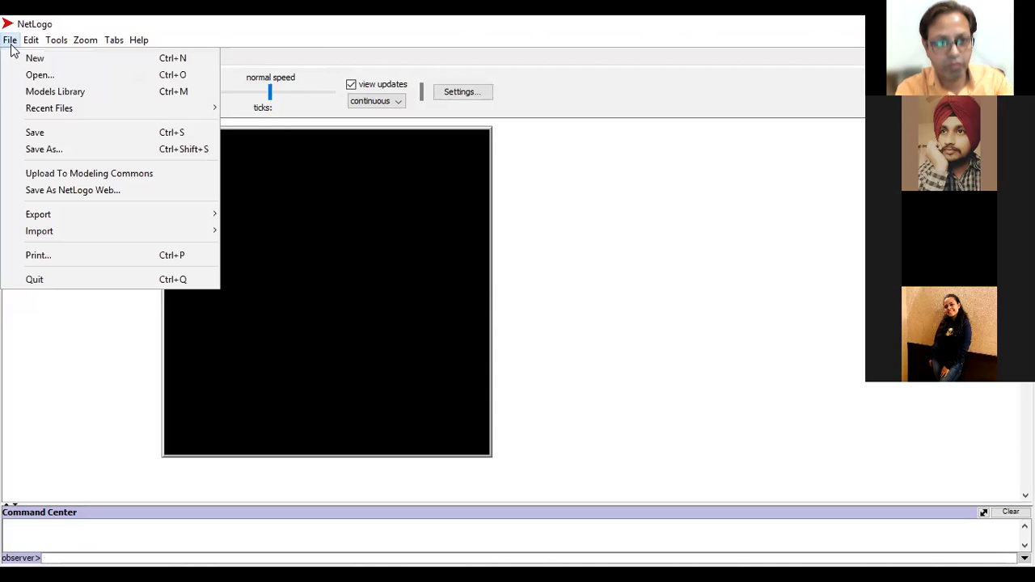
click(38, 92)
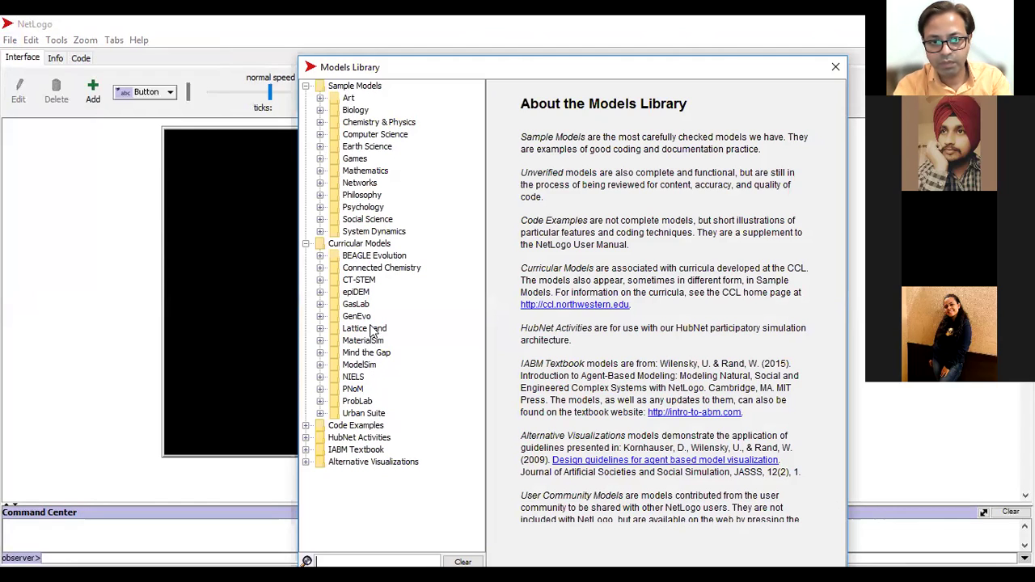
click(321, 111)
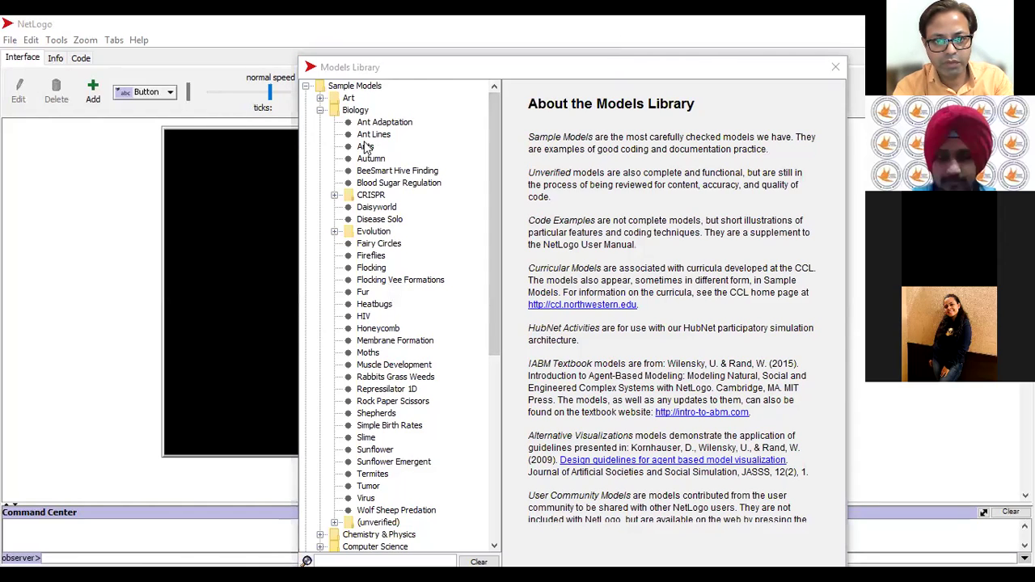
click(370, 172)
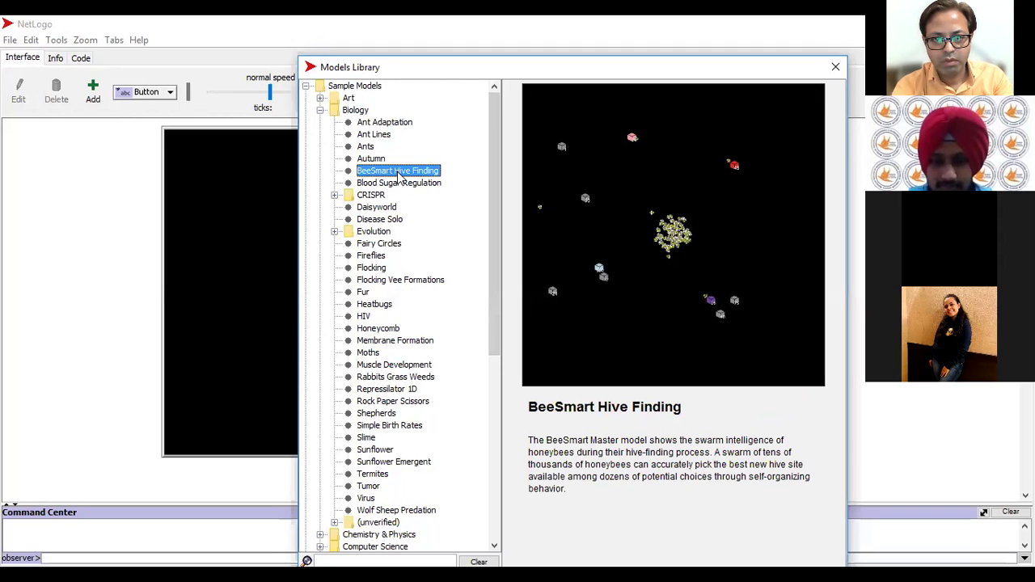
double_click(398, 173)
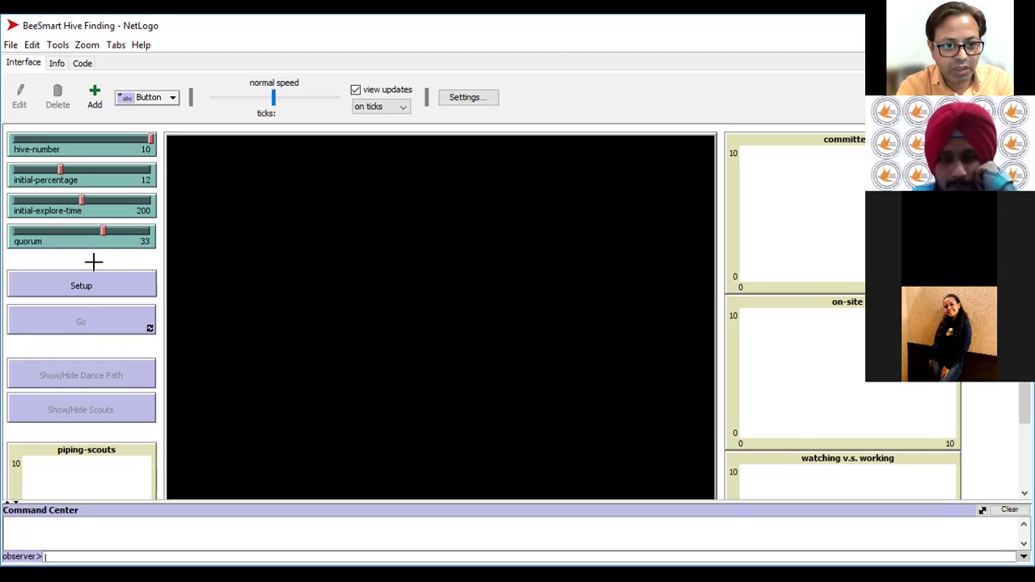
Set up the bee world with 6 hives, initial-percentage 10, explore time 150 and quorum 21.
click(86, 288)
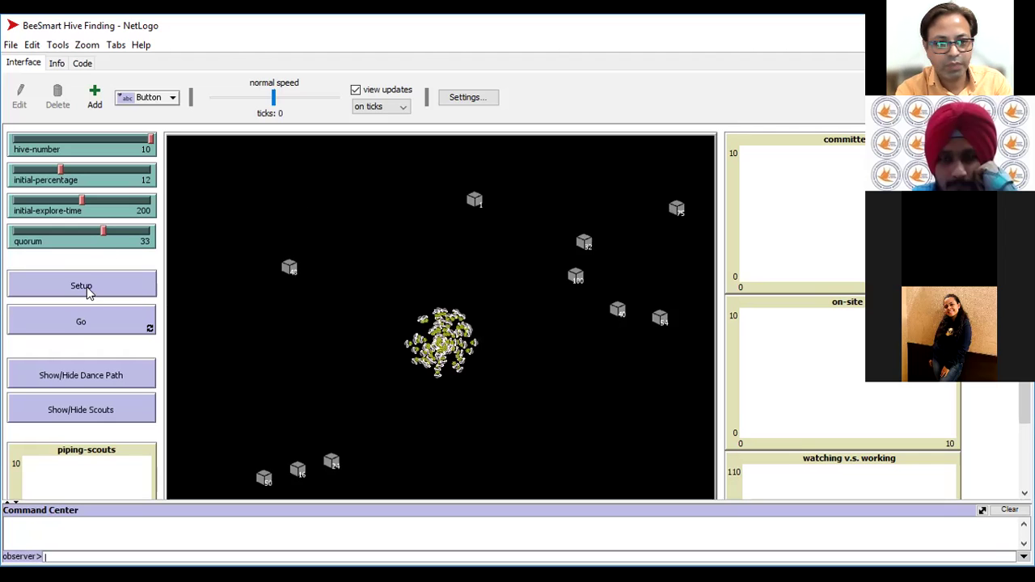
drag(150, 144, 67, 147)
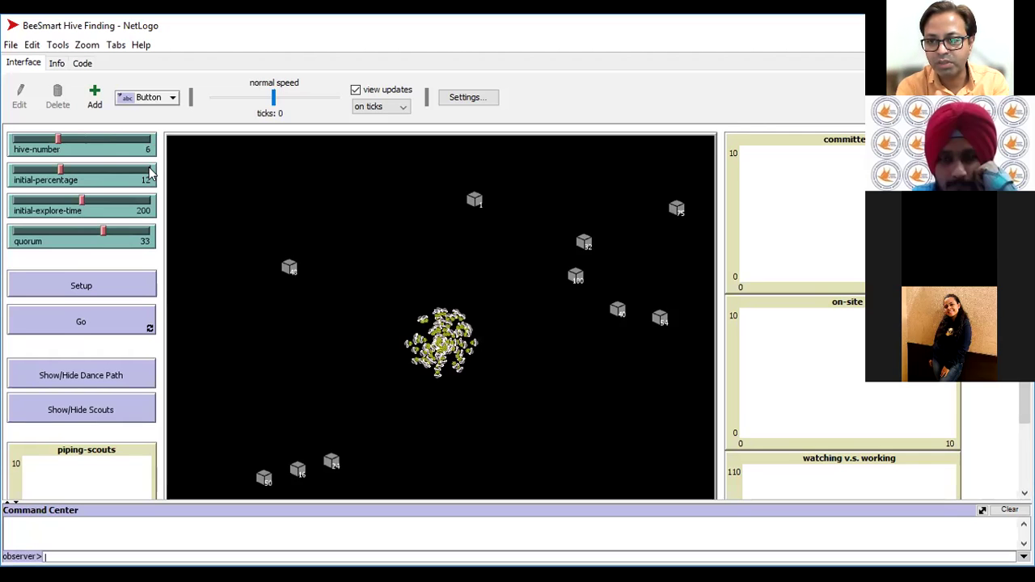
mouse_move(58, 140)
mouse_down()
mouse_move(36, 140)
mouse_move(59, 139)
mouse_up()
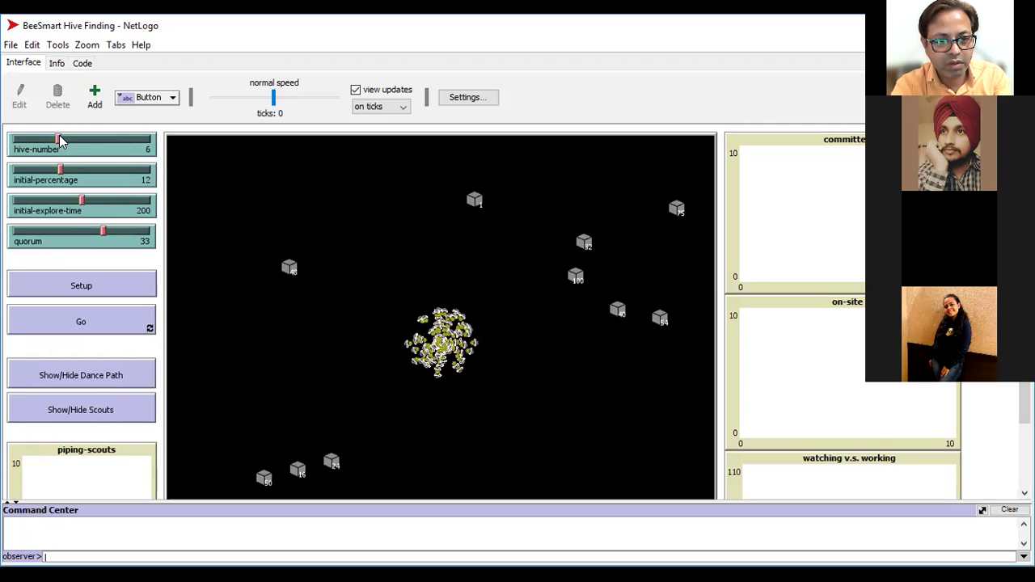
drag(53, 172, 46, 200)
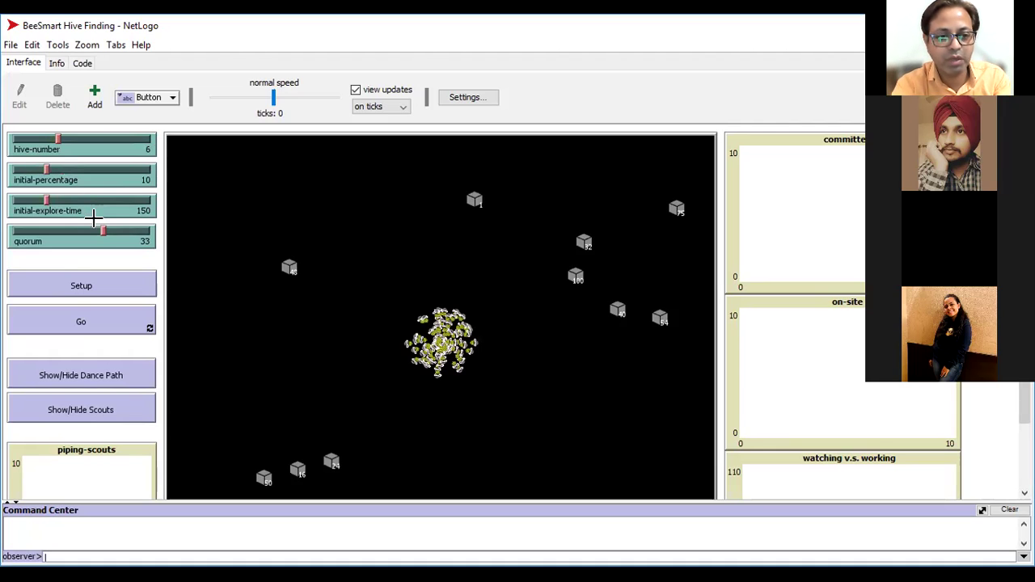
drag(103, 228, 70, 231)
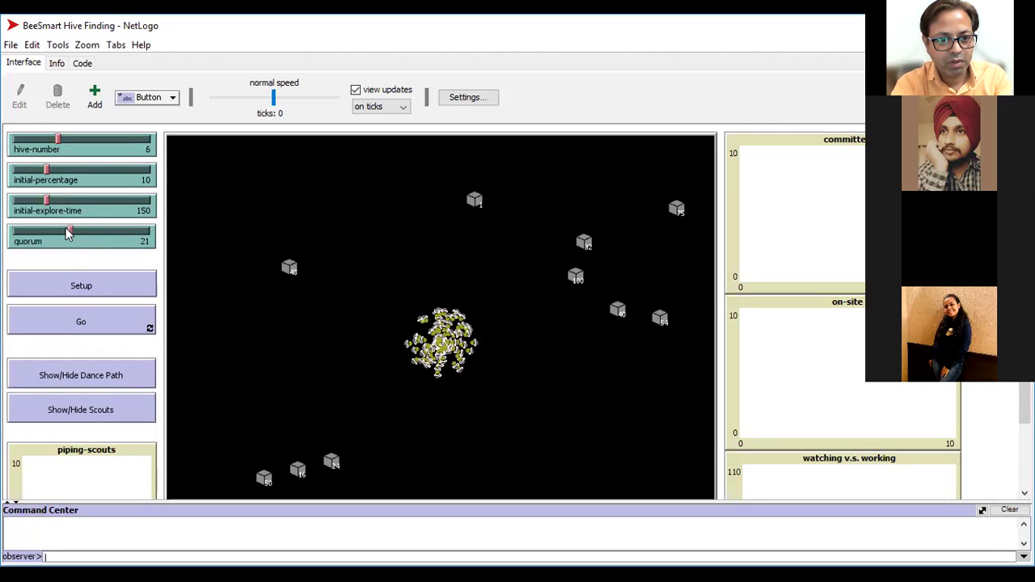
click(90, 291)
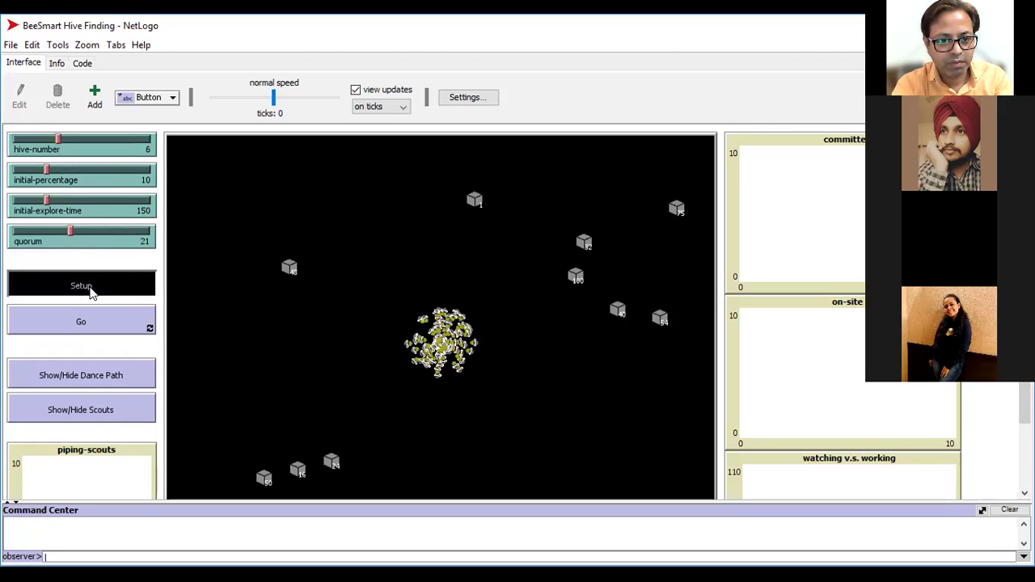
Run the swarm, then rerun it with 7 hives, initial-percentage 14, explore time 200 and quorum 24.
click(101, 335)
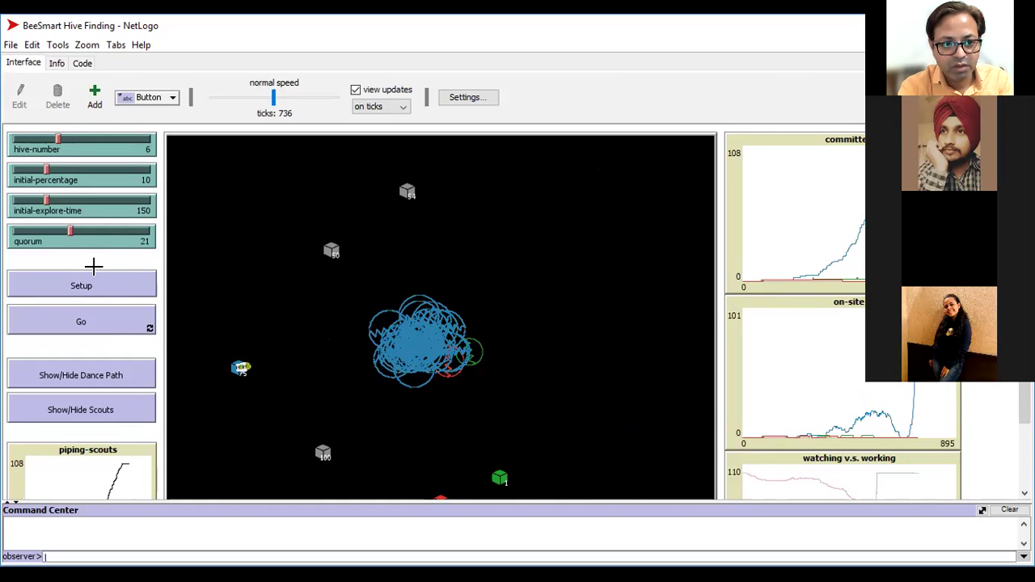
drag(46, 171, 82, 139)
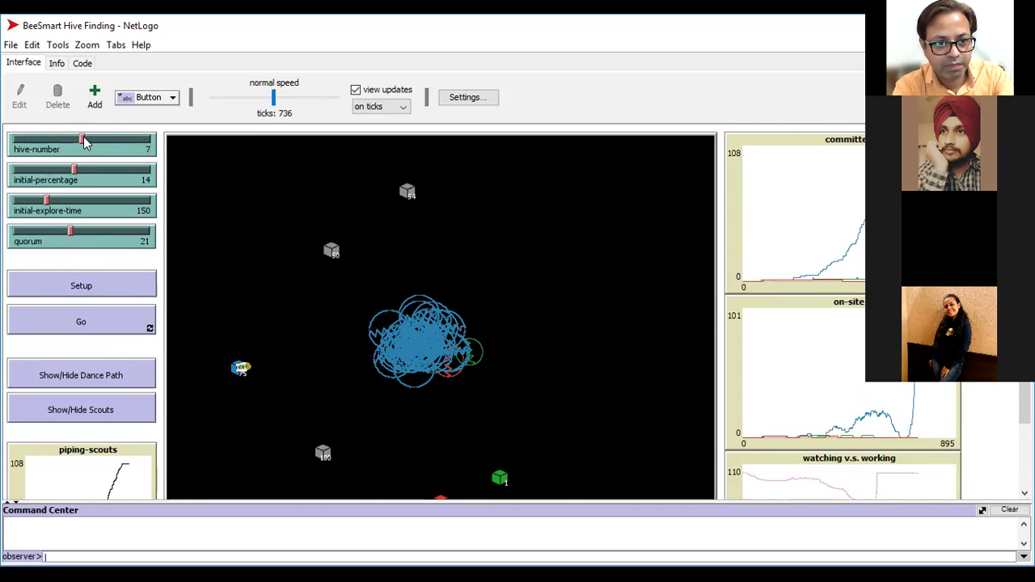
drag(46, 201, 77, 234)
click(91, 293)
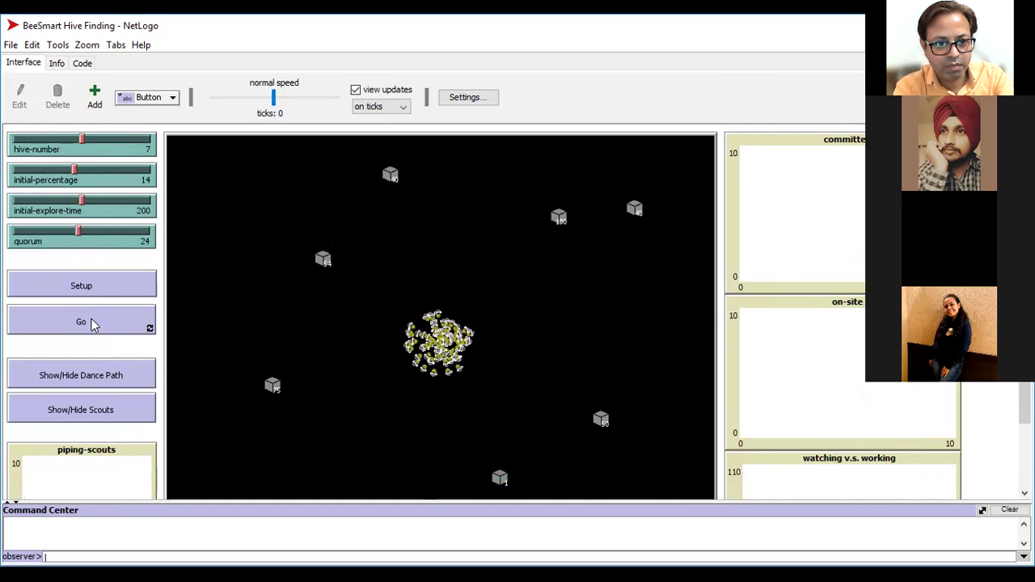
click(92, 324)
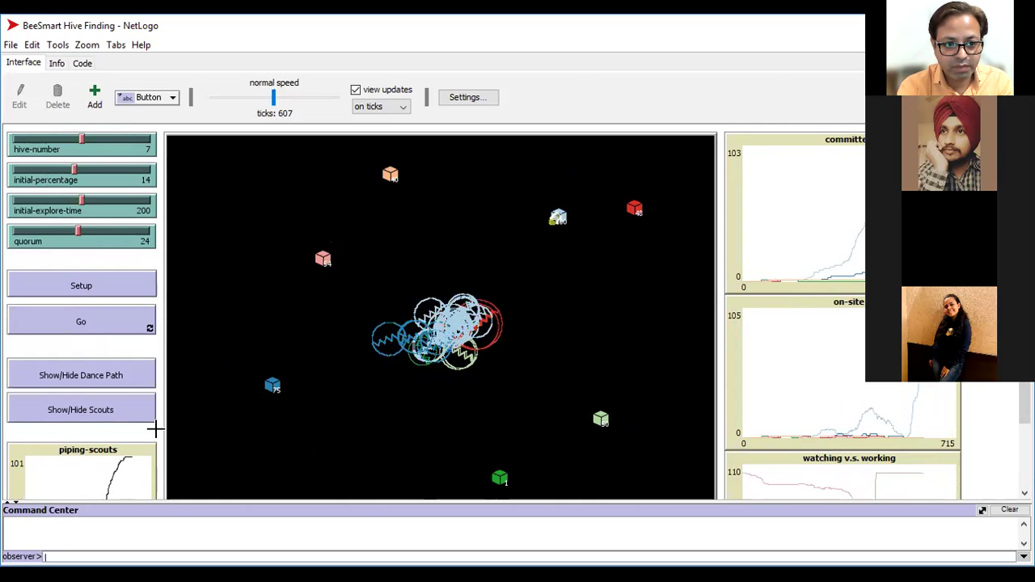
scroll(155, 428, down, 3)
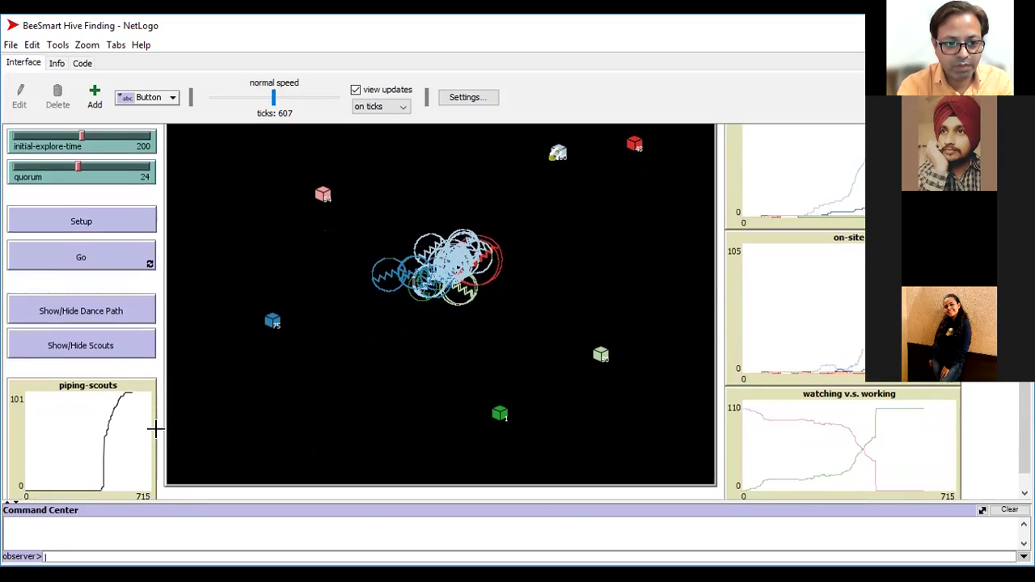
scroll(156, 428, down, 1)
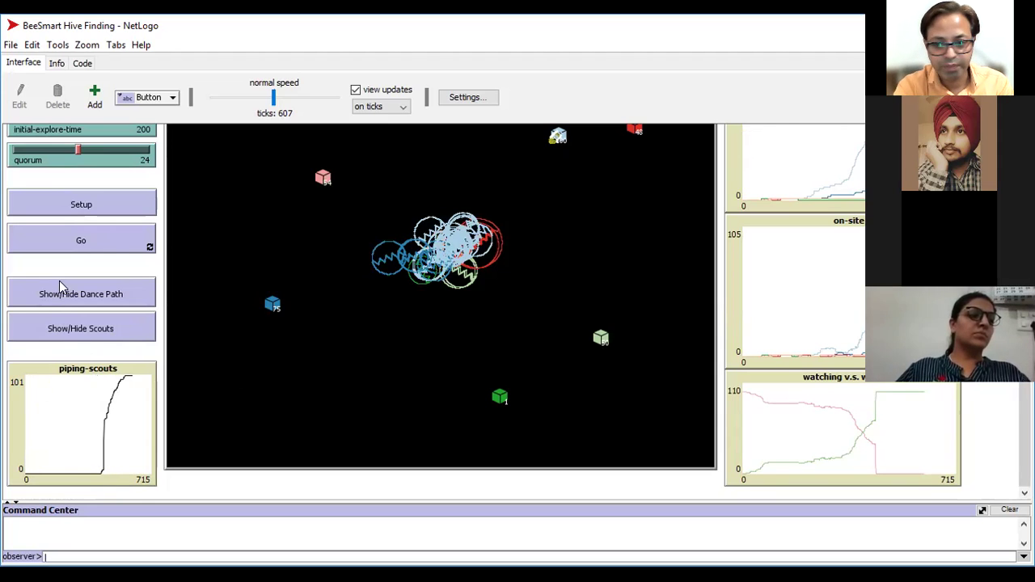
Open Blood Sugar Regulation from the Models Library and set up its molecule world.
click(10, 45)
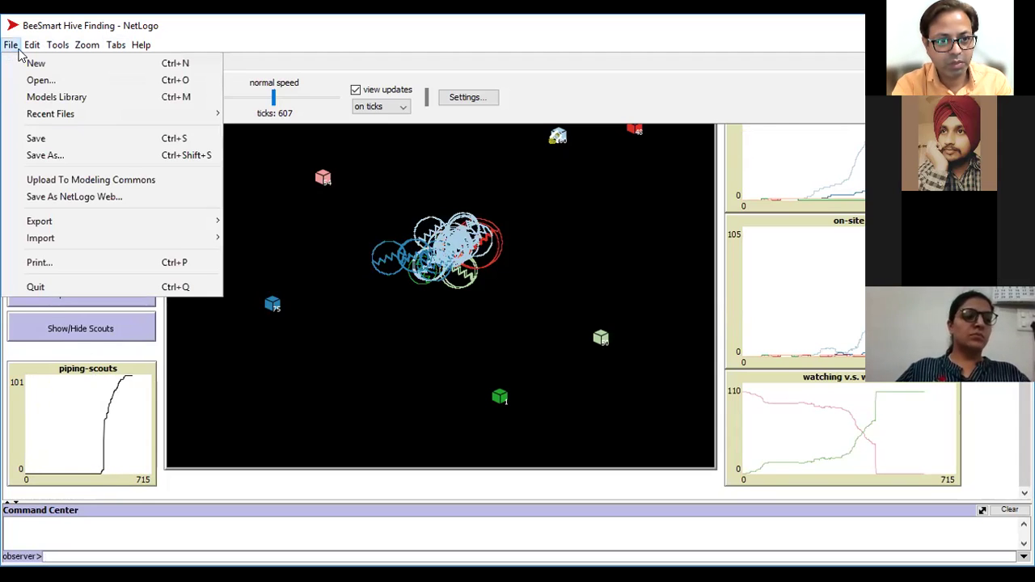
click(36, 98)
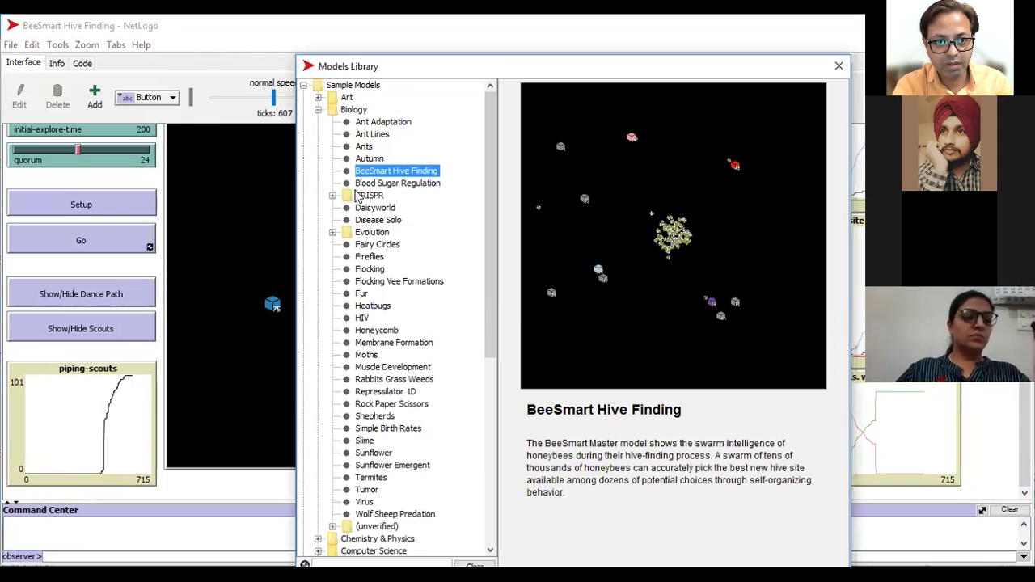
click(395, 184)
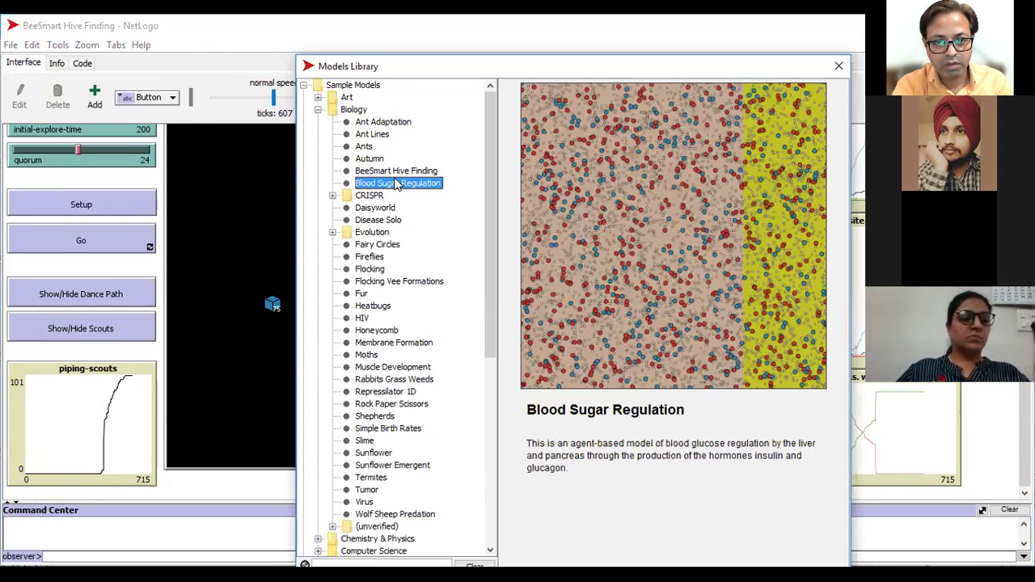
key(Return)
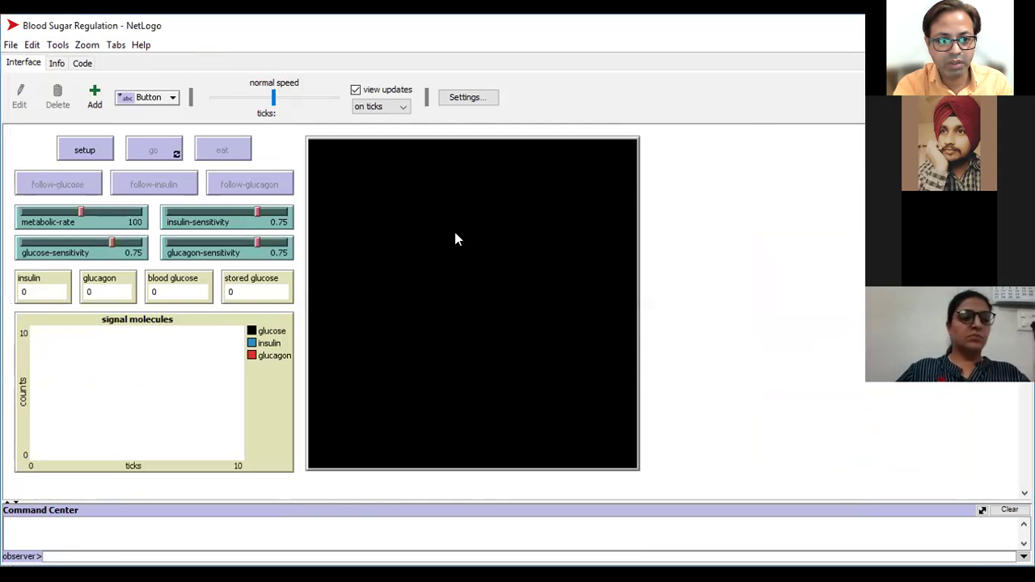
click(85, 152)
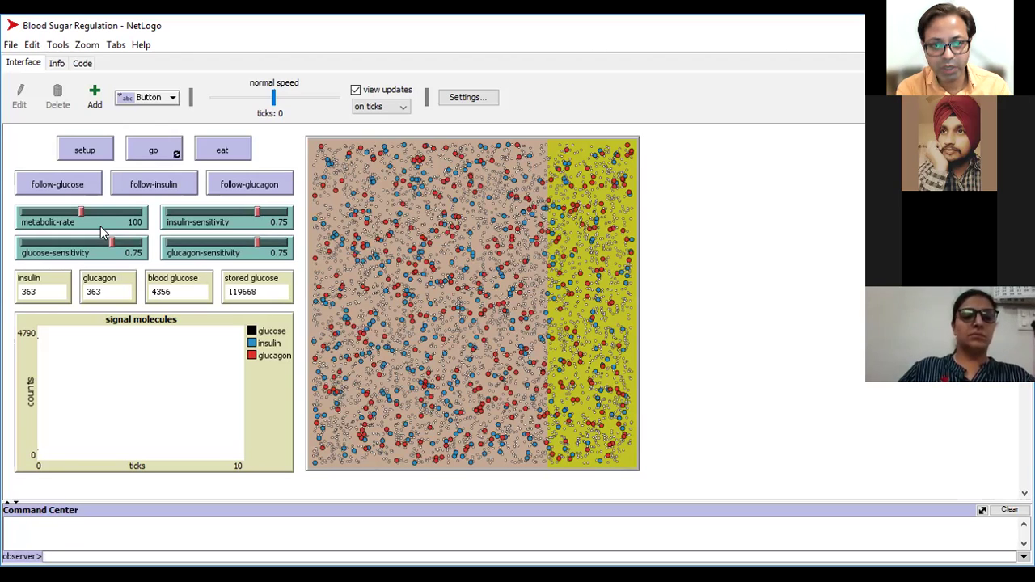
Spotlight glucose, insulin and glucagon molecules, then reset, run, feed a meal and stop.
click(71, 189)
click(134, 185)
click(230, 186)
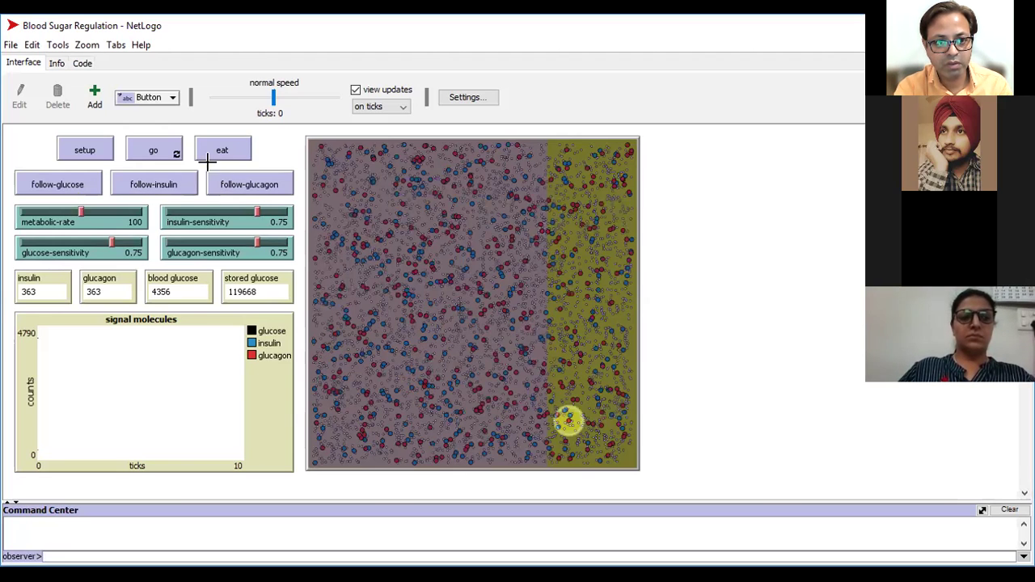
click(91, 151)
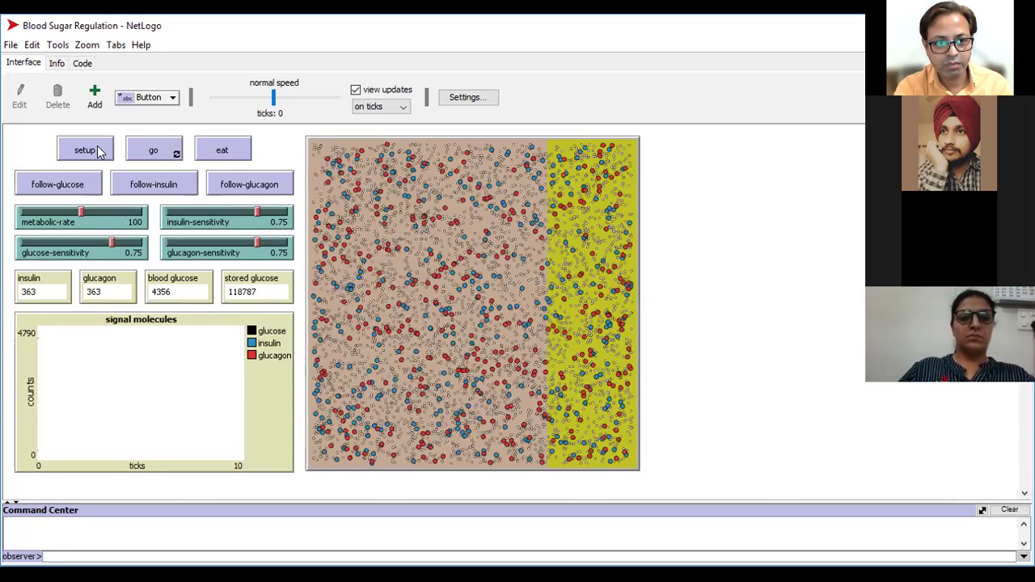
click(139, 154)
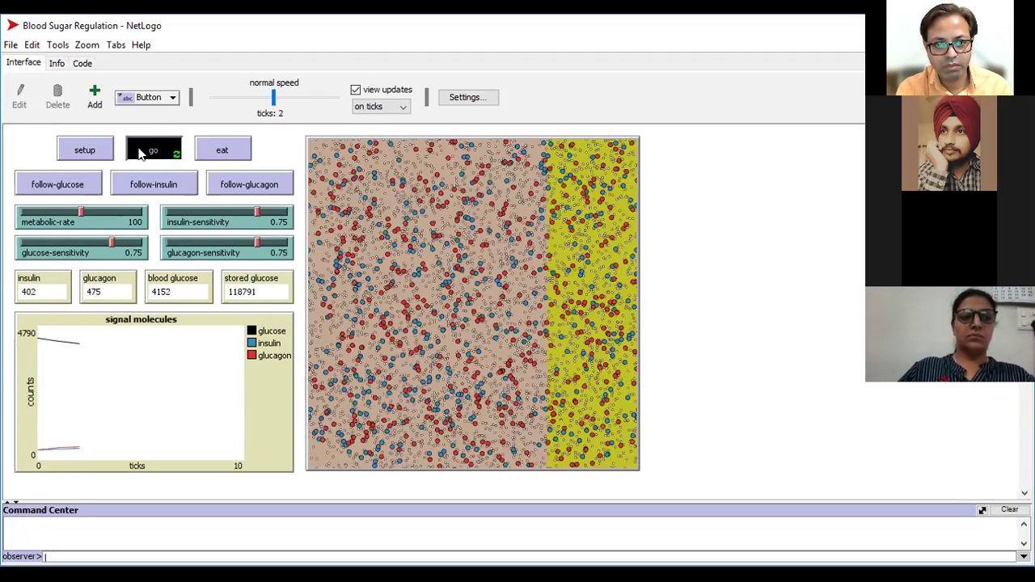
click(249, 154)
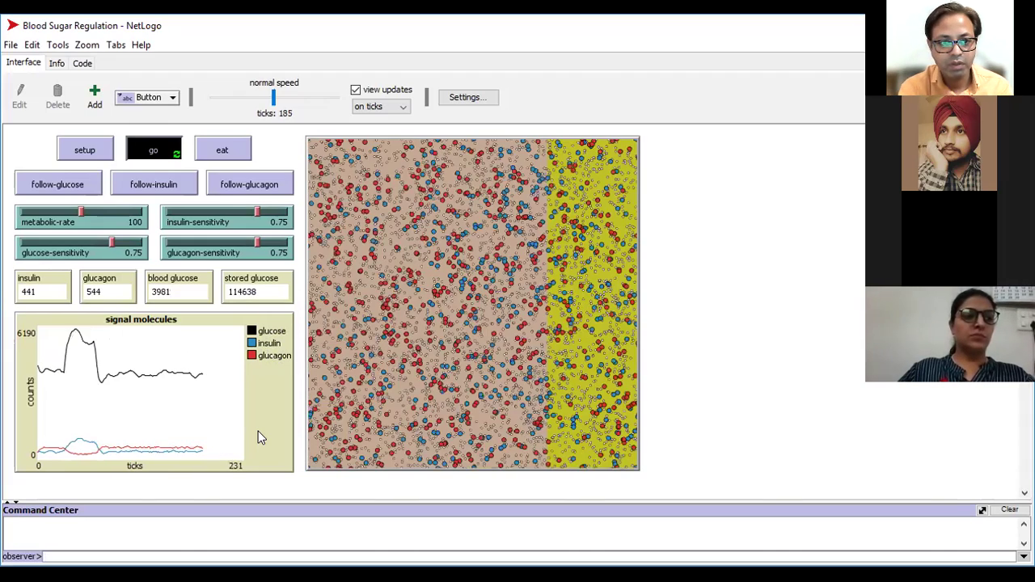
click(146, 147)
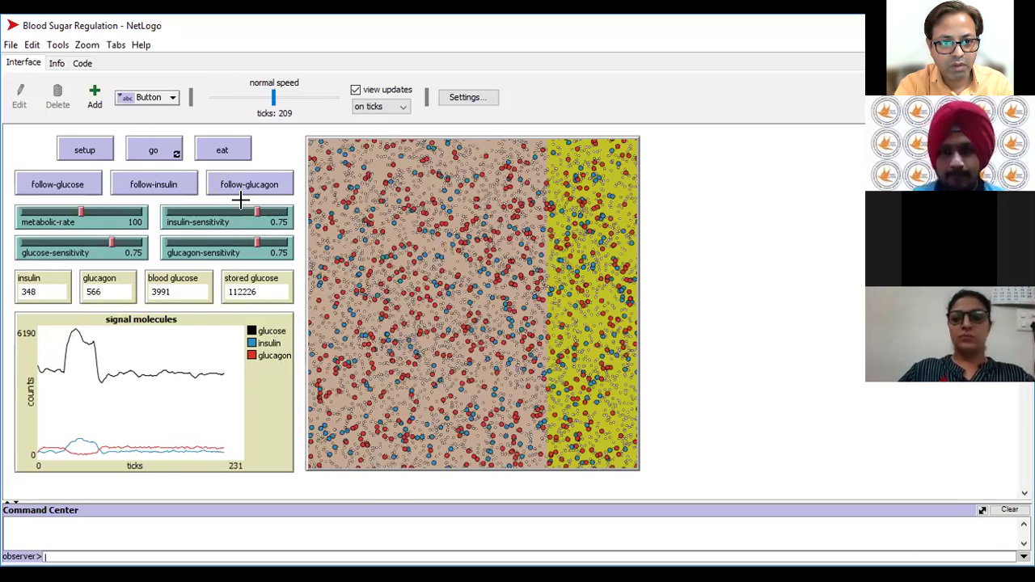
Set insulin sensitivity 0.40, glucagon 0.50, glucose 0.60, metabolic rate 80, and run to tick 403.
drag(255, 212, 215, 213)
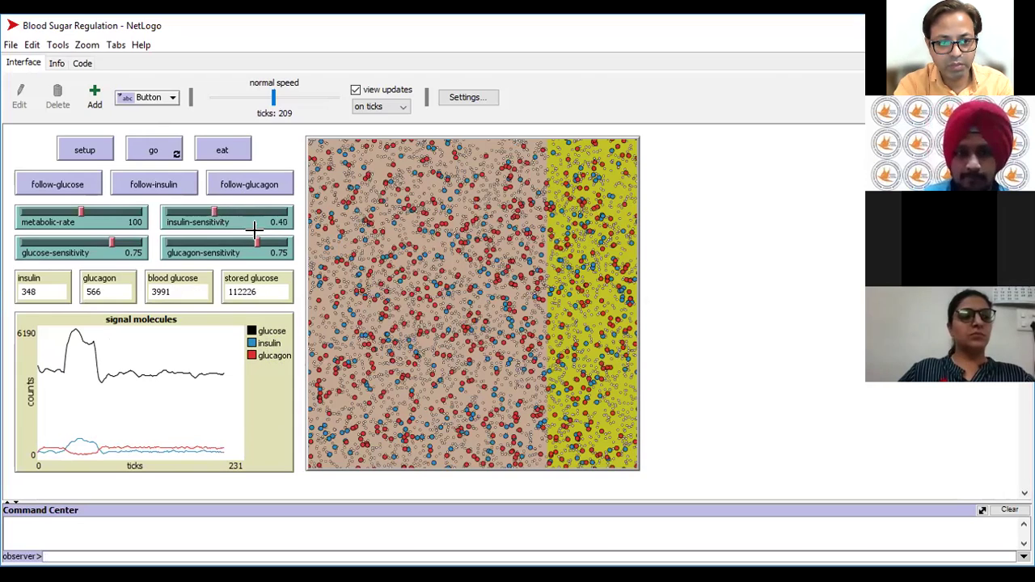
drag(260, 248, 255, 247)
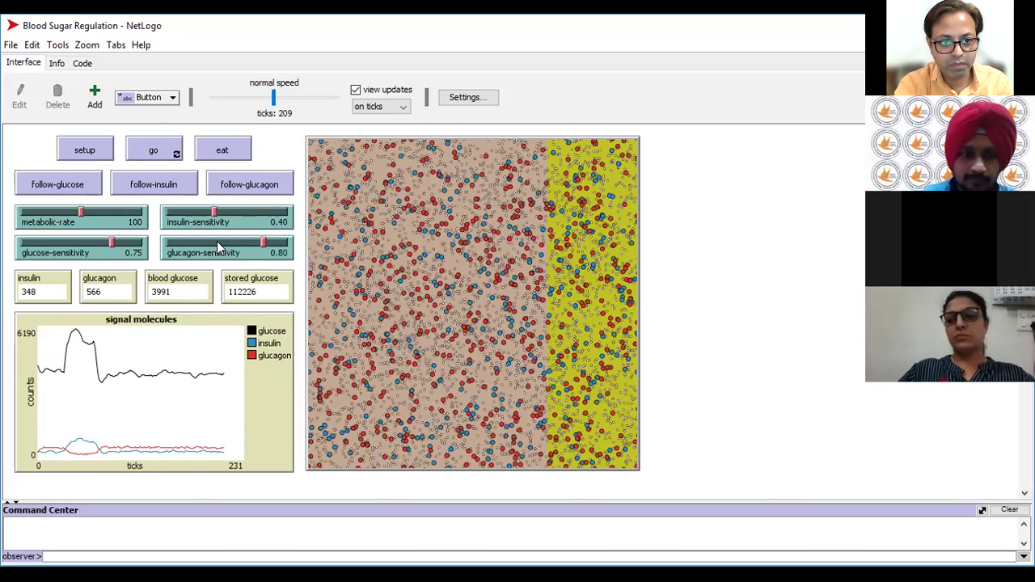
click(218, 246)
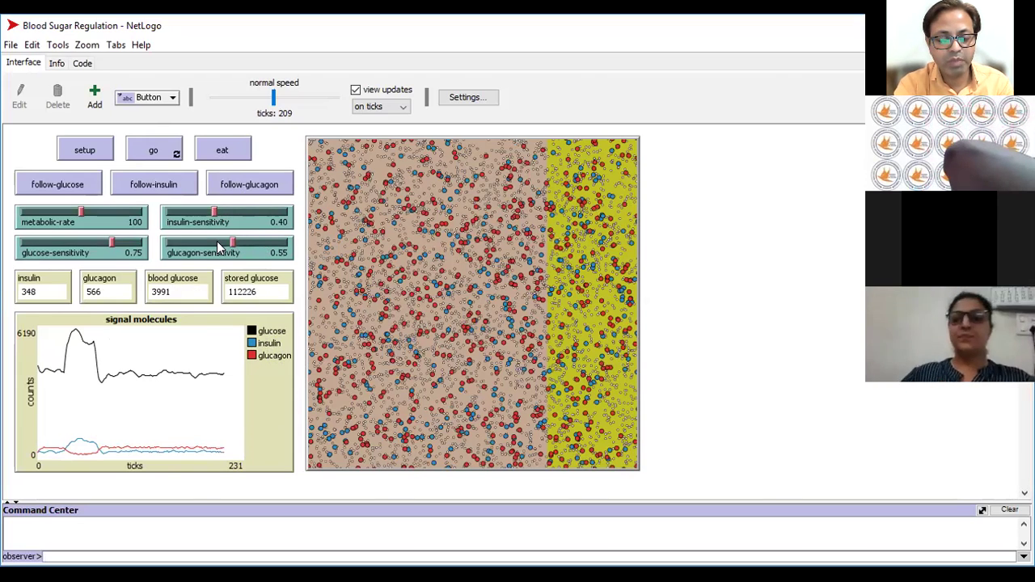
drag(113, 243, 93, 246)
drag(82, 209, 68, 212)
click(152, 182)
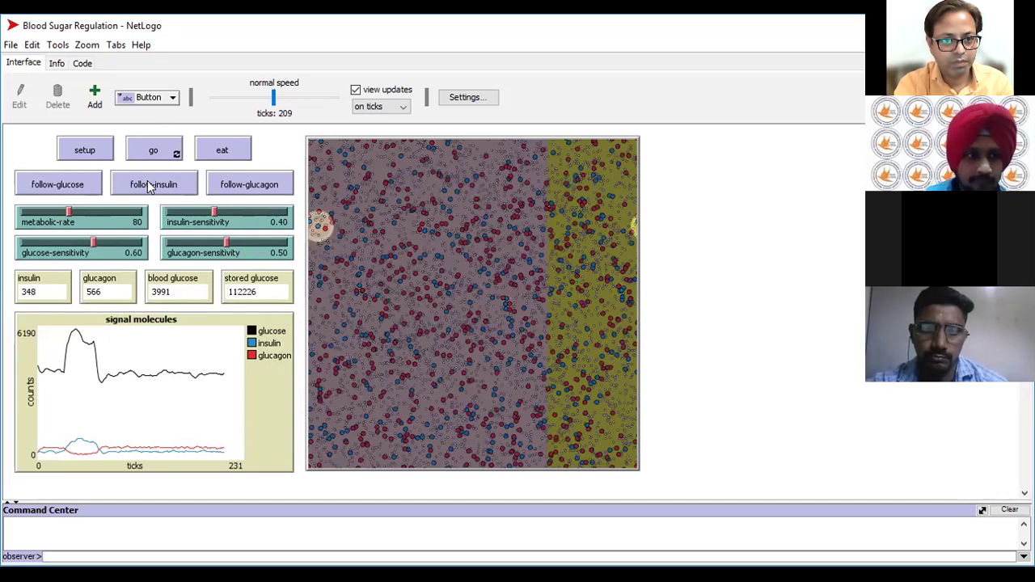
click(154, 151)
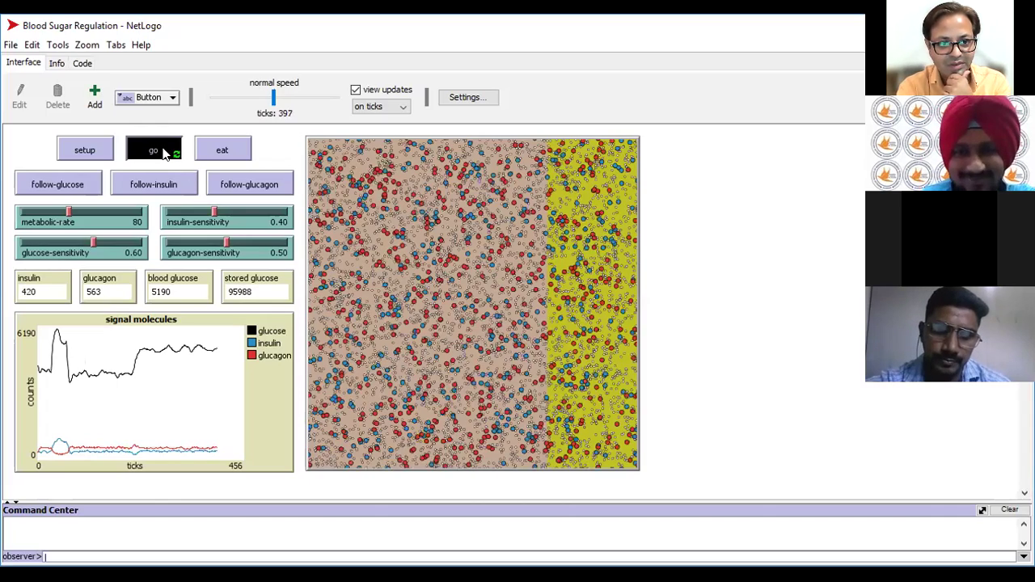
click(163, 153)
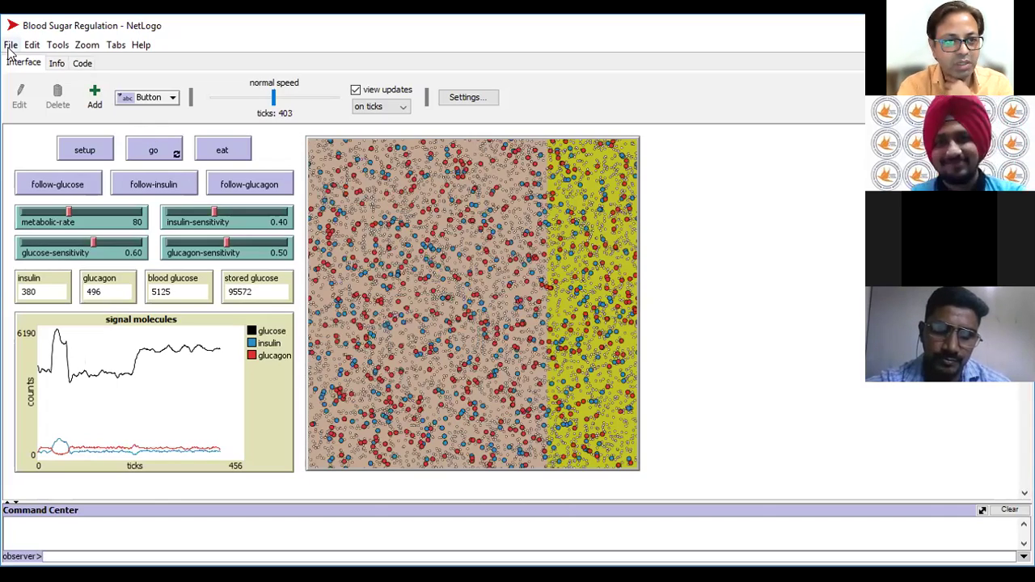
Browse the Models Library categories and open Pac-Man from Sample Models > Games.
click(11, 46)
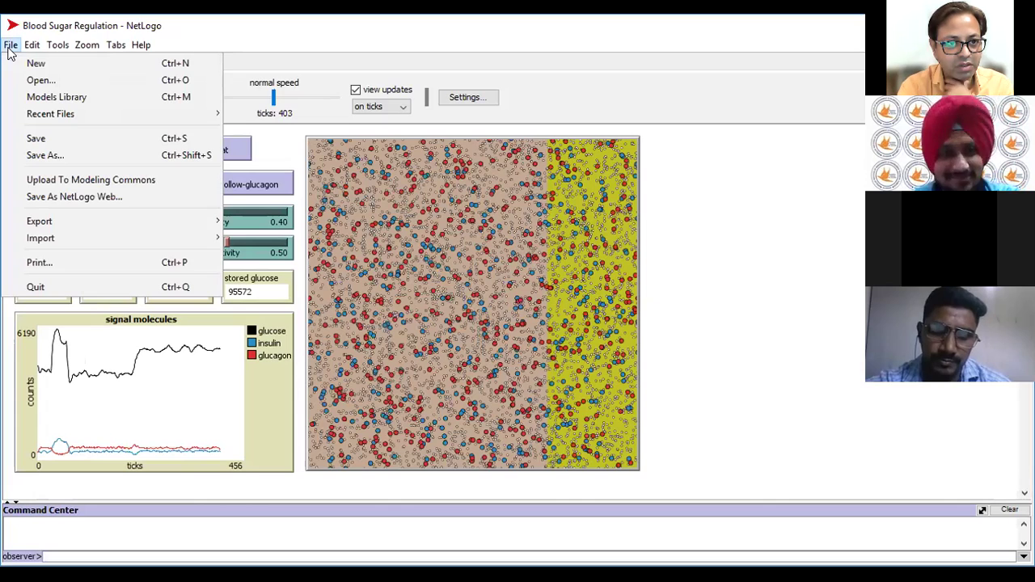
click(53, 97)
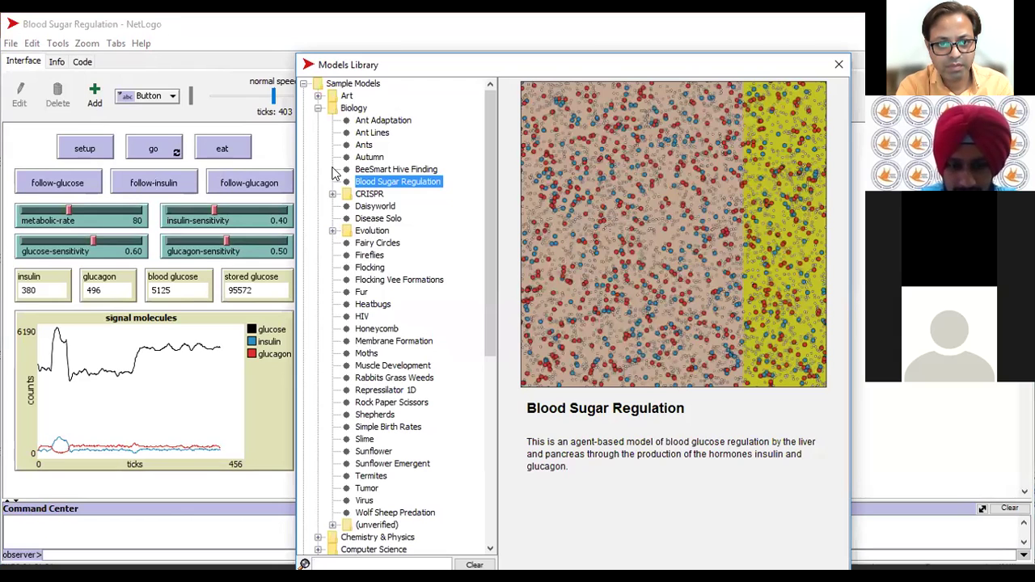
click(317, 107)
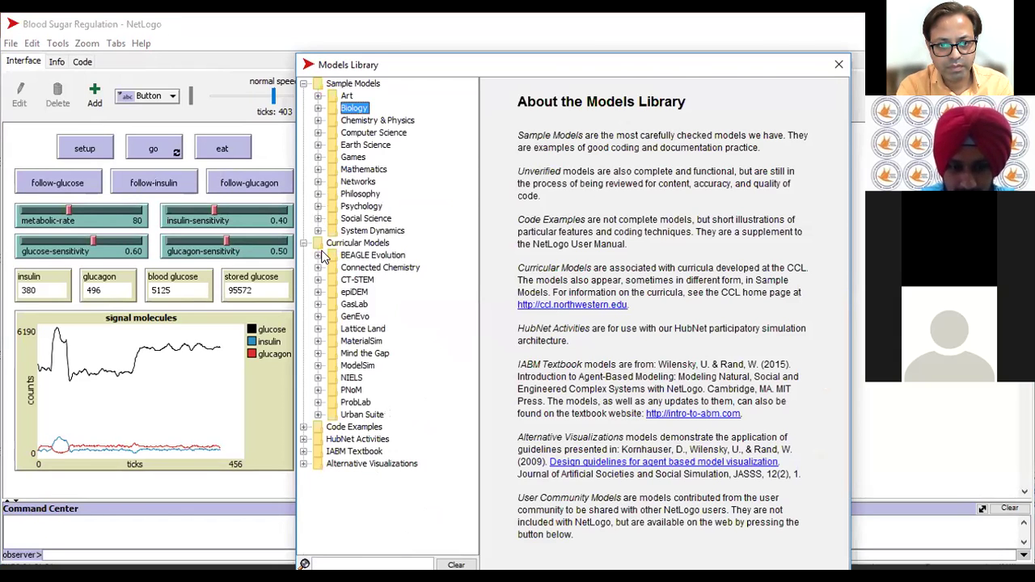
click(318, 218)
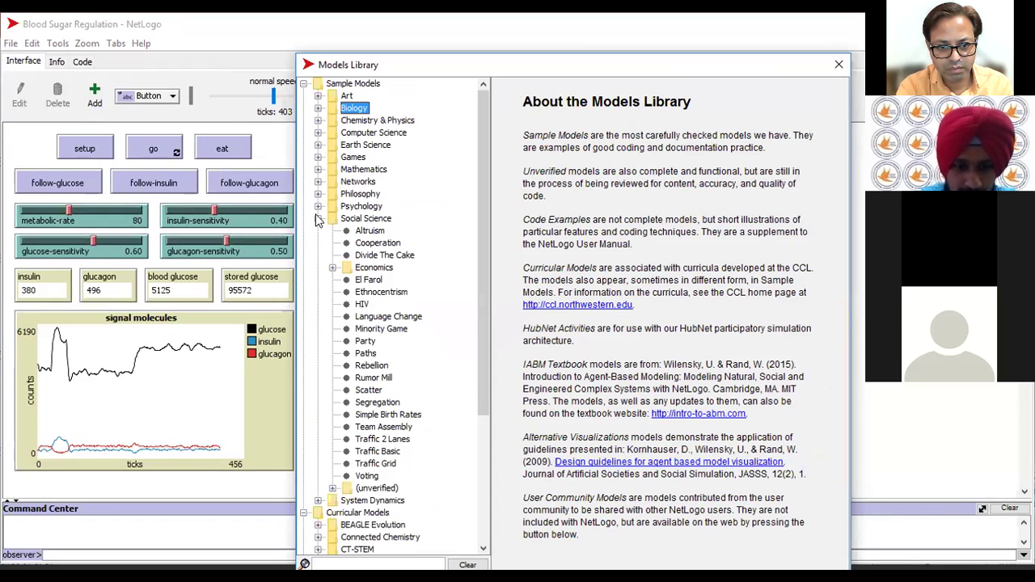
click(317, 218)
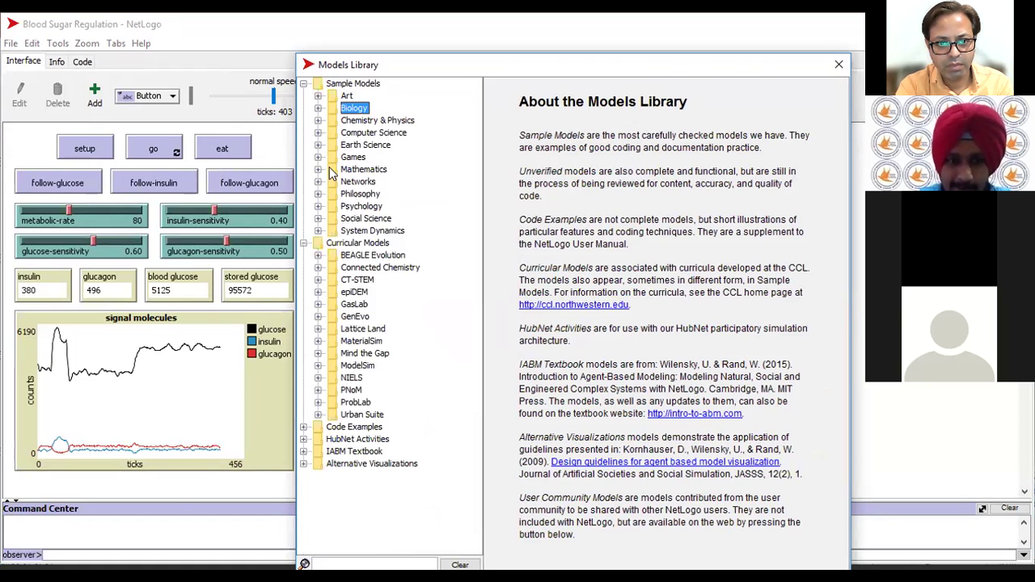
click(318, 169)
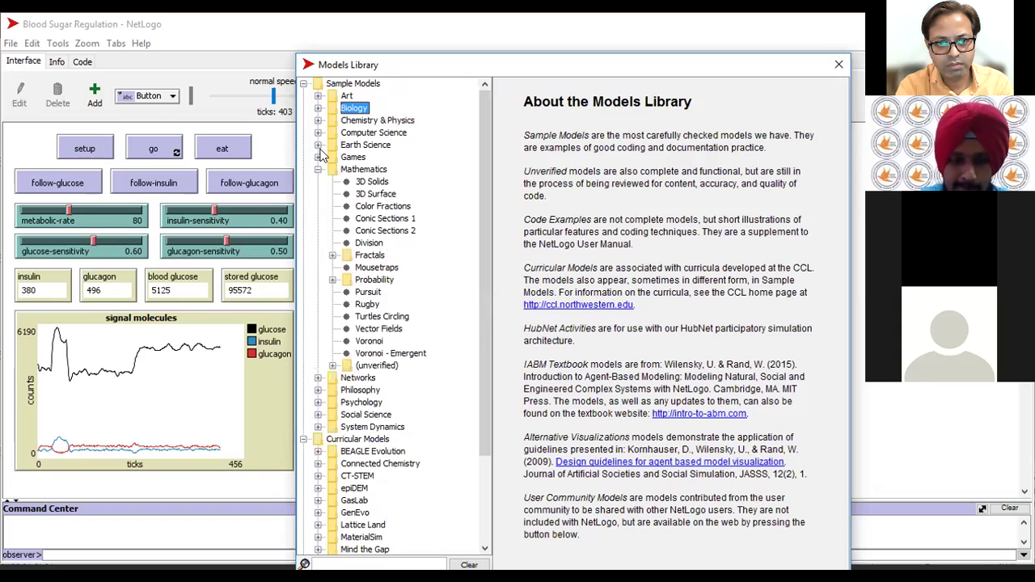
click(318, 157)
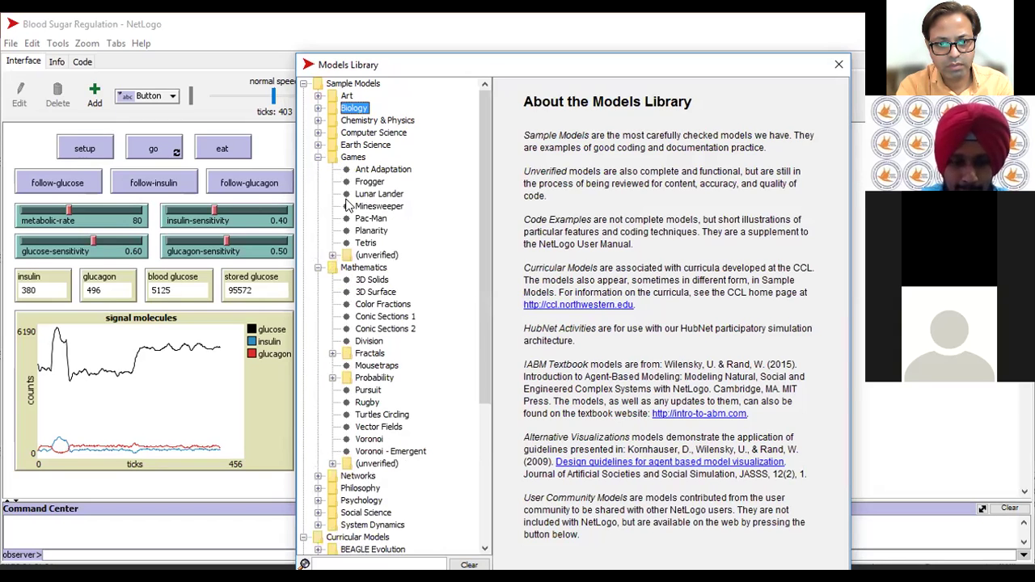
click(370, 219)
double_click(370, 220)
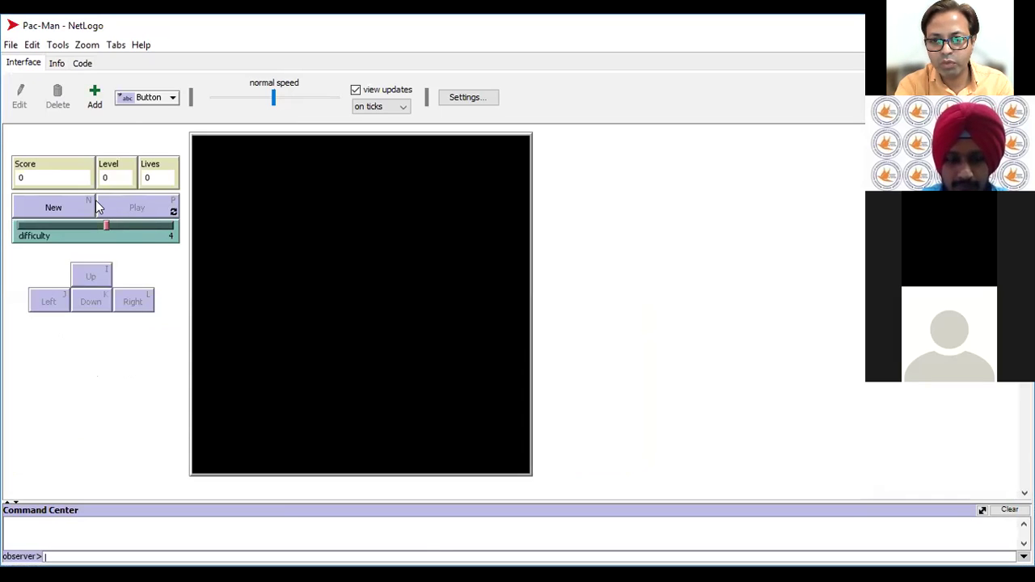
Start a new Pac-Man game with difficulty lowered from 4 to 3.
click(62, 202)
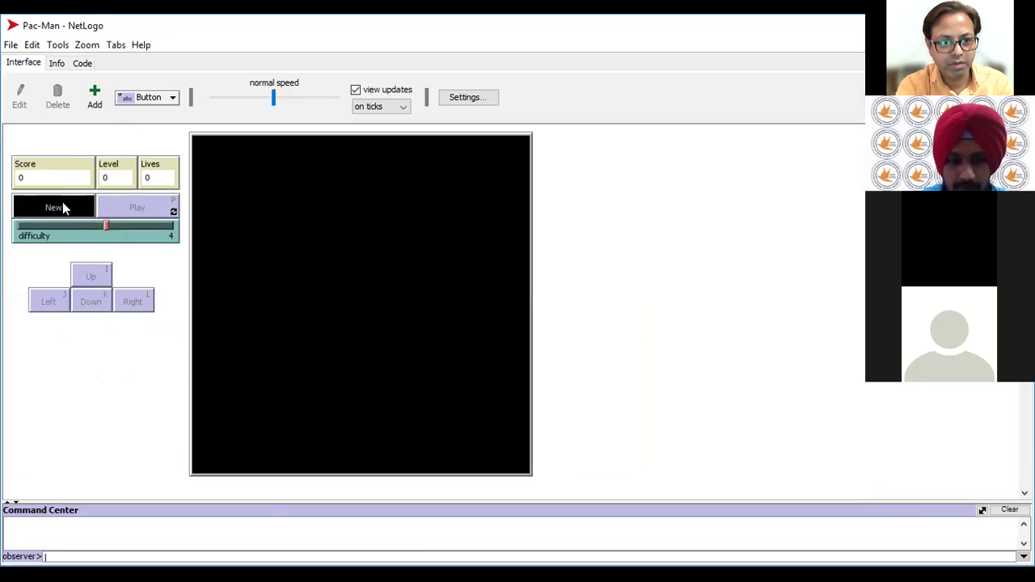
drag(107, 223, 80, 223)
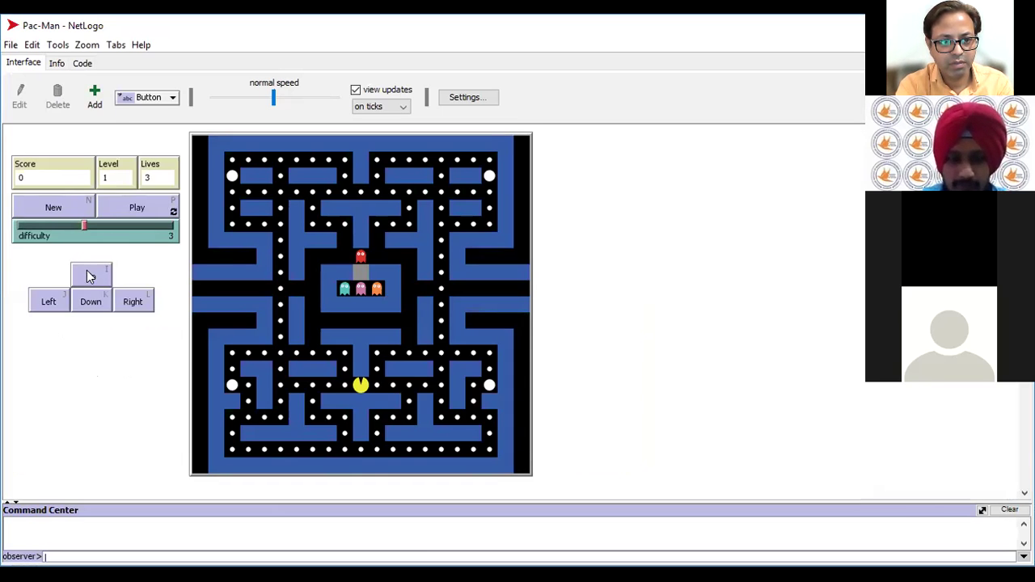
click(127, 209)
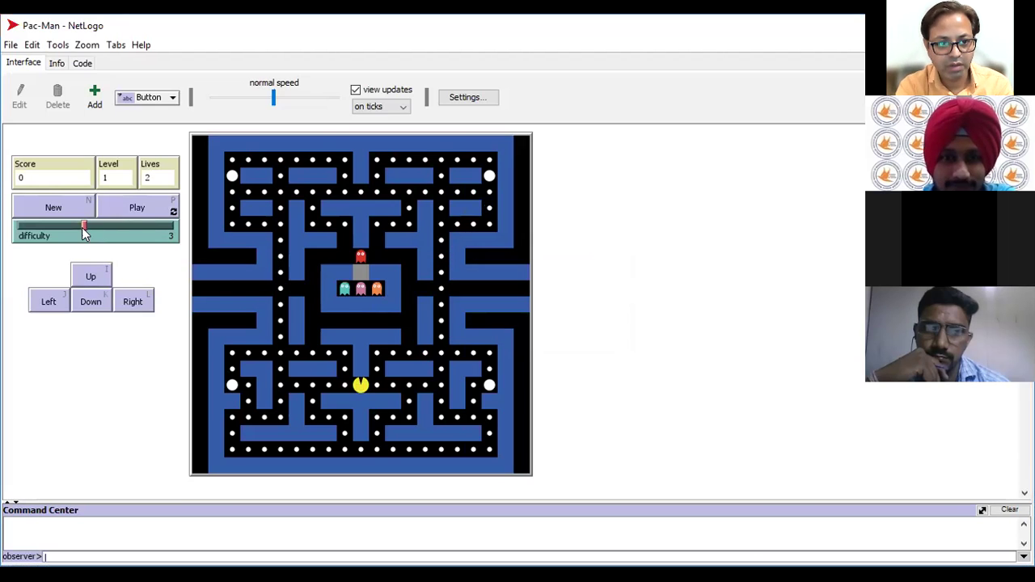
click(136, 211)
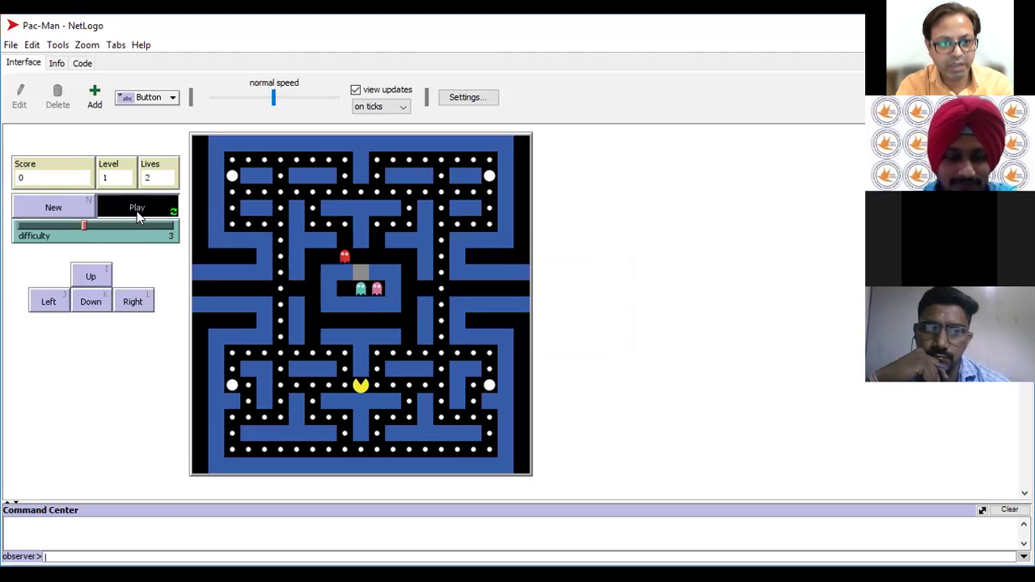
Steer Pac-Man right and then up through the maze until the score reaches 1000.
click(136, 304)
click(135, 301)
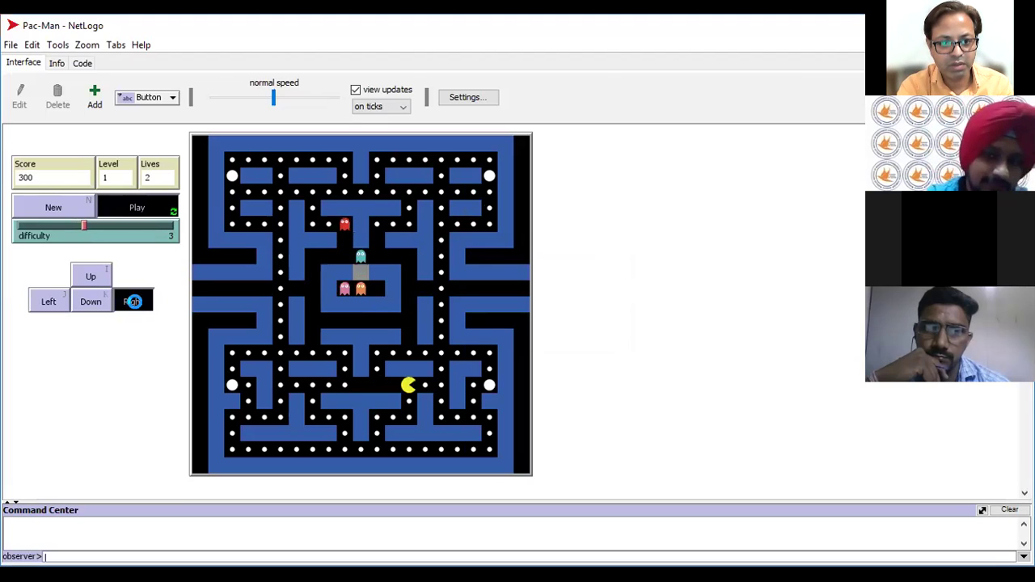
click(135, 302)
click(93, 276)
click(91, 279)
click(91, 277)
click(92, 277)
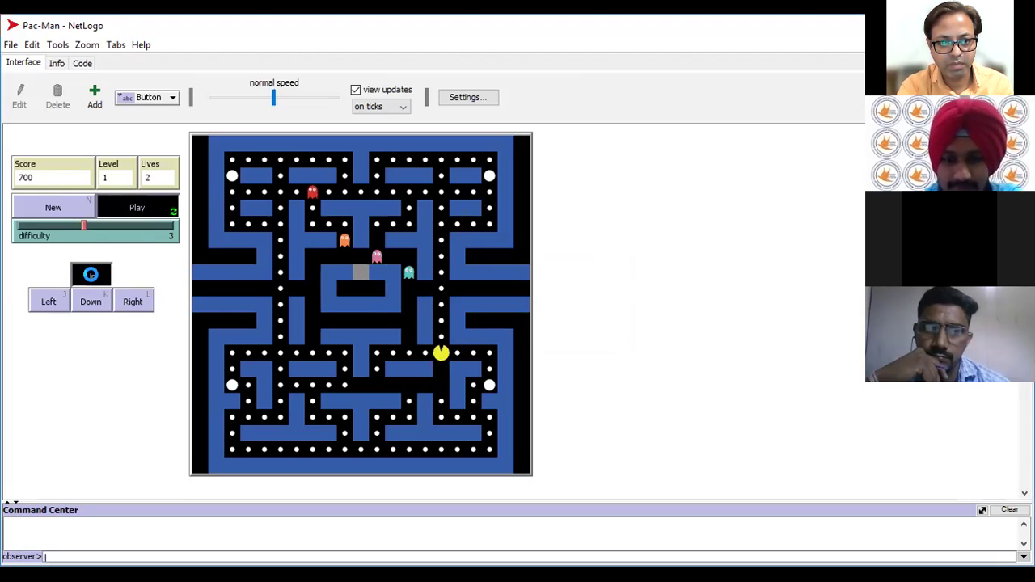
click(92, 277)
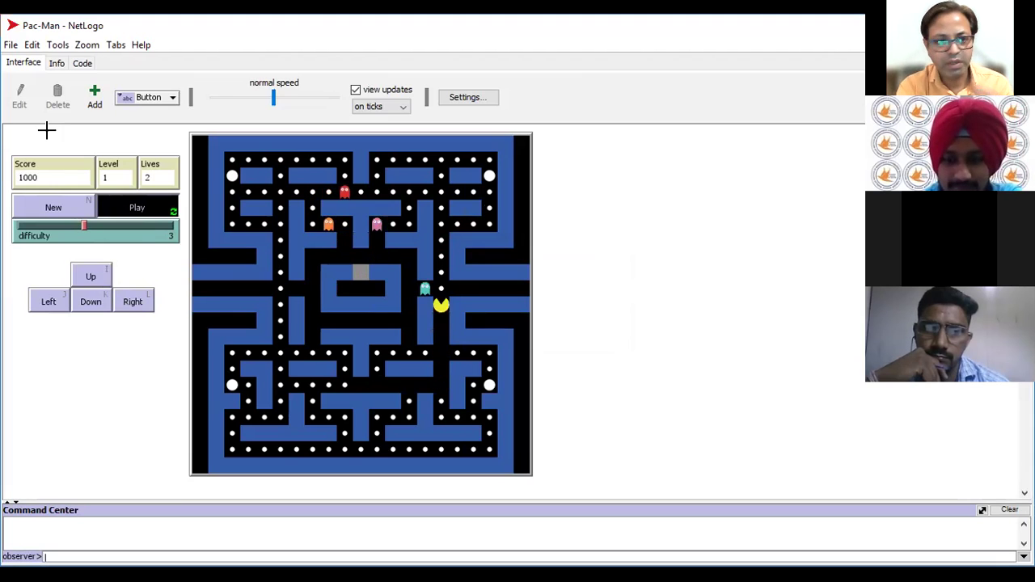
Open Star Fractal from the Mathematics > Fractals models in the Models Library.
click(11, 45)
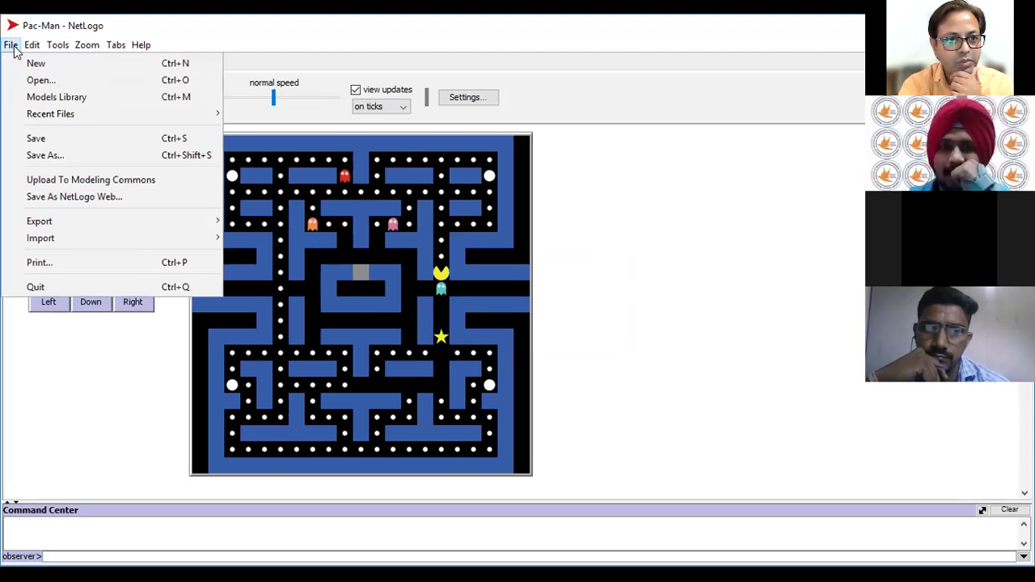
click(36, 97)
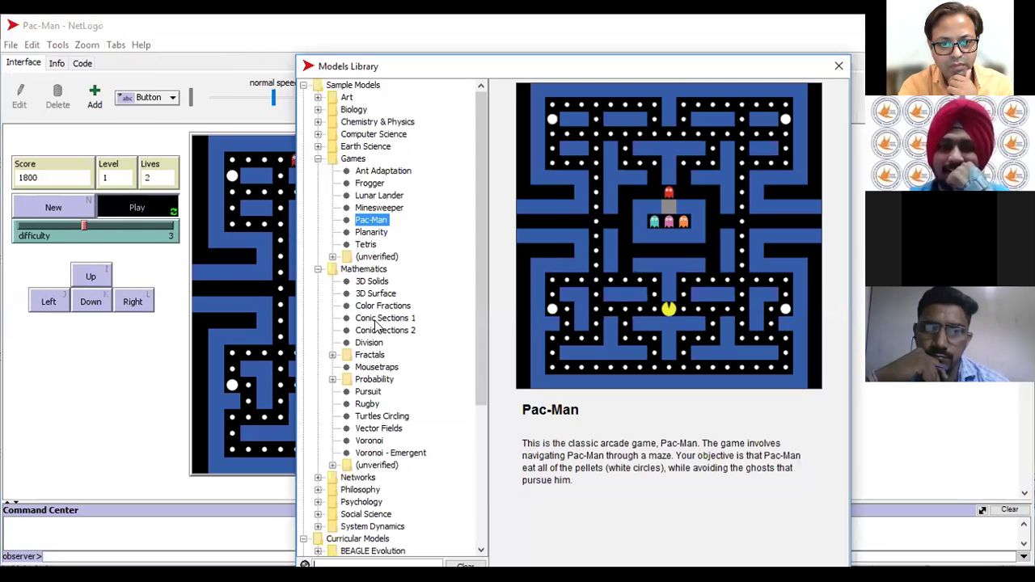
click(332, 355)
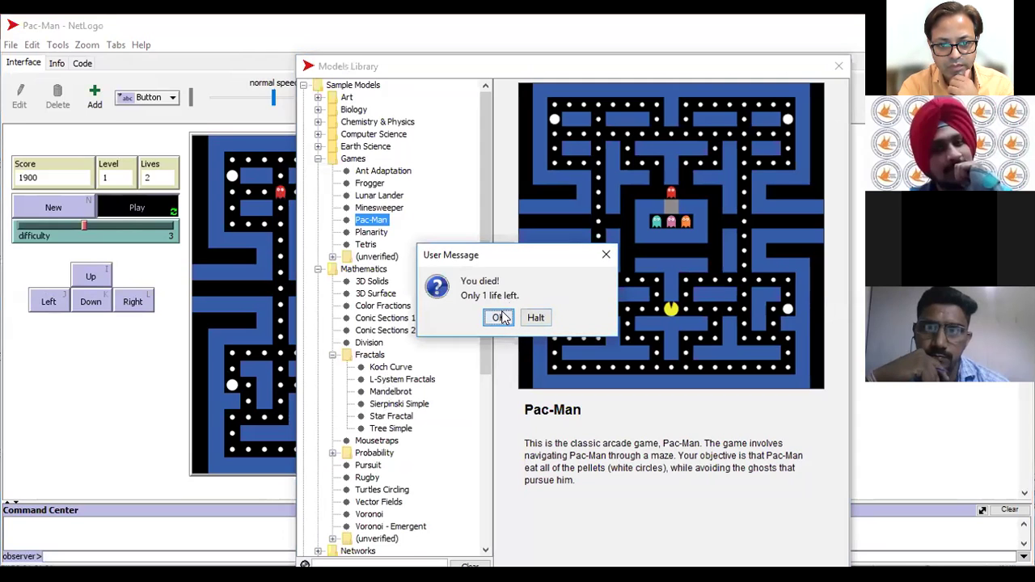
double_click(394, 415)
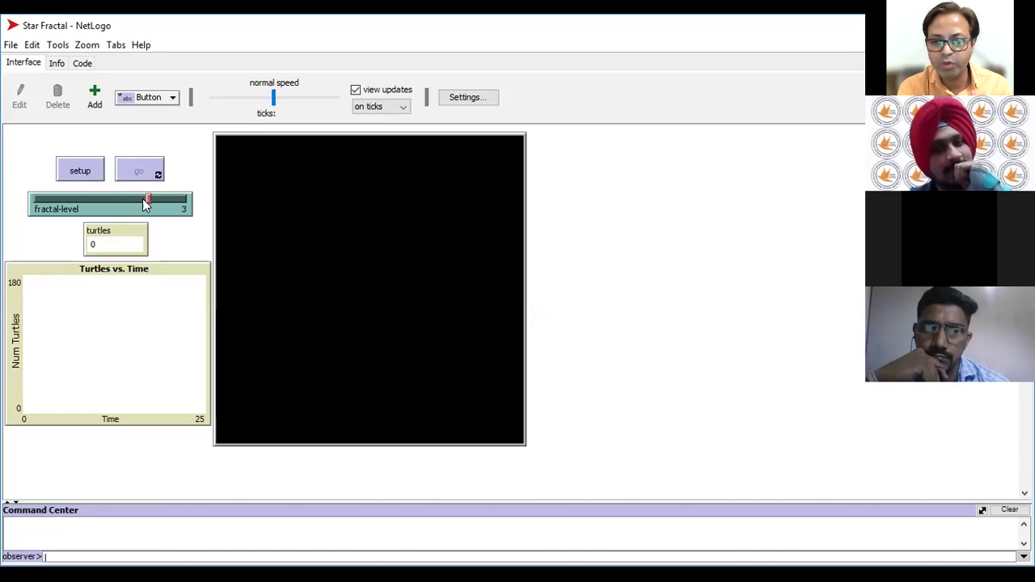
Set up the model and draw the star fractal at fractal level 2.
click(81, 170)
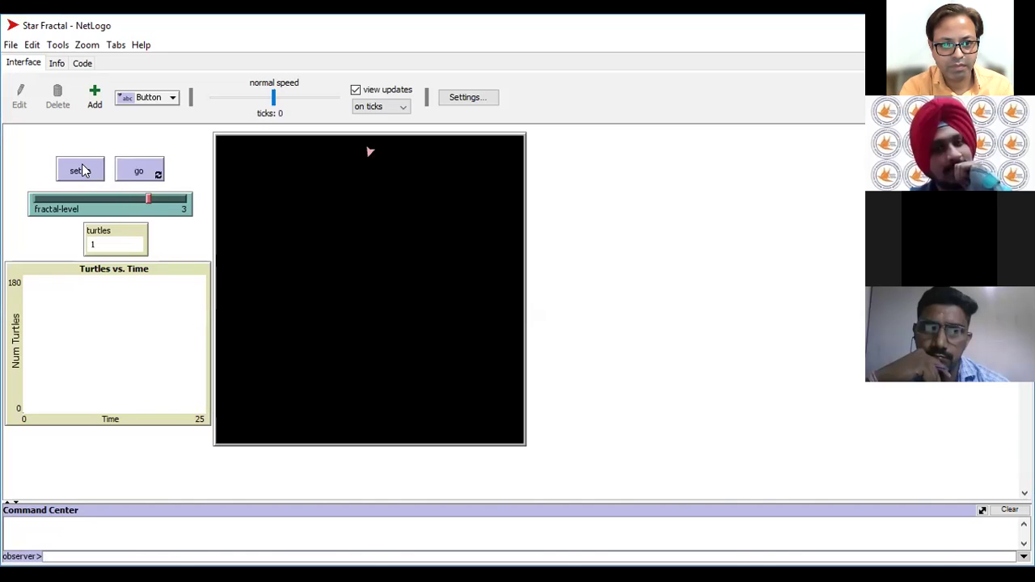
click(125, 201)
click(136, 171)
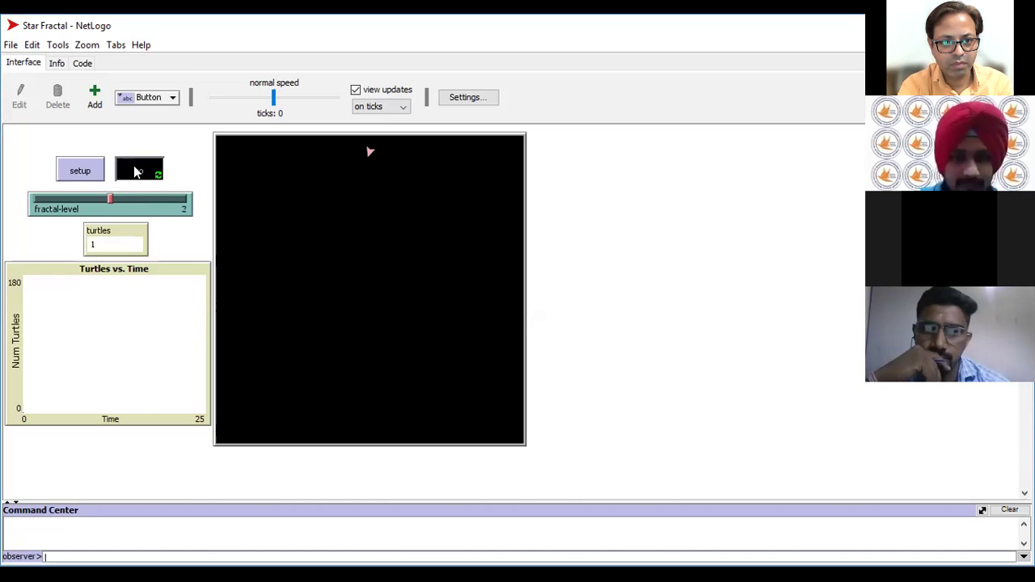
Redraw the star fractal at fractal level 1 as a simpler red star.
drag(109, 202, 70, 202)
click(86, 174)
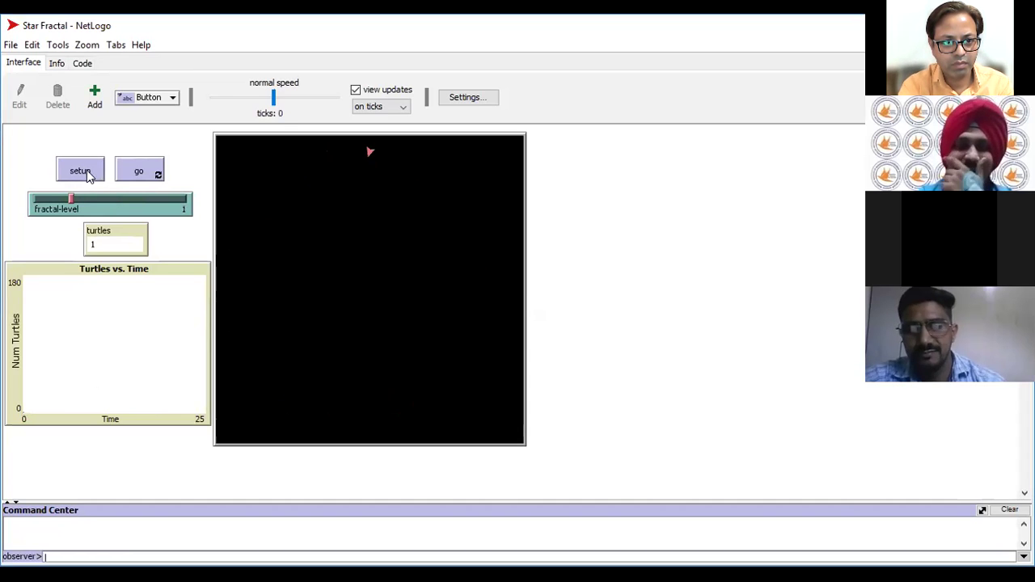
click(141, 171)
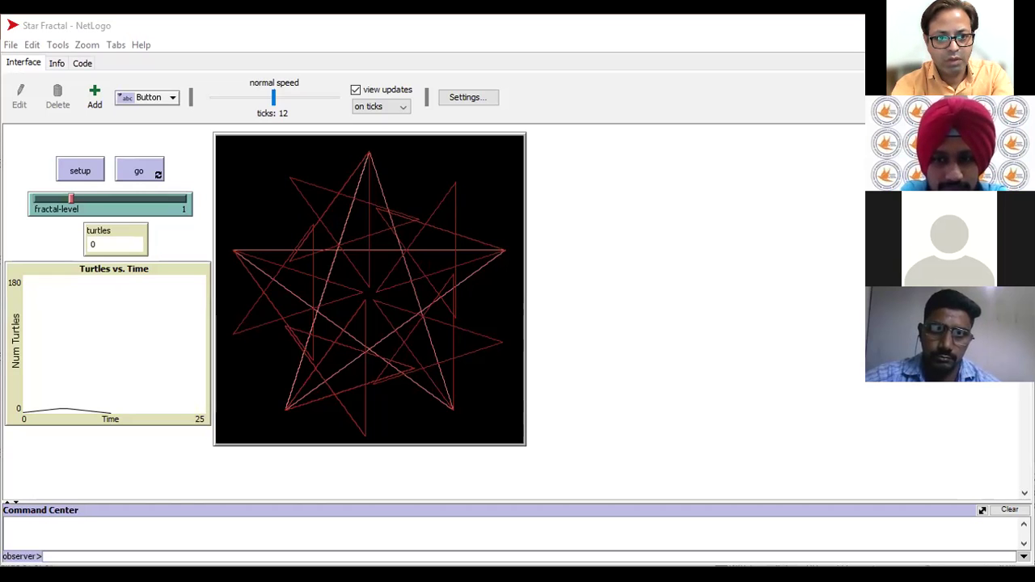
key(alt+Tab)
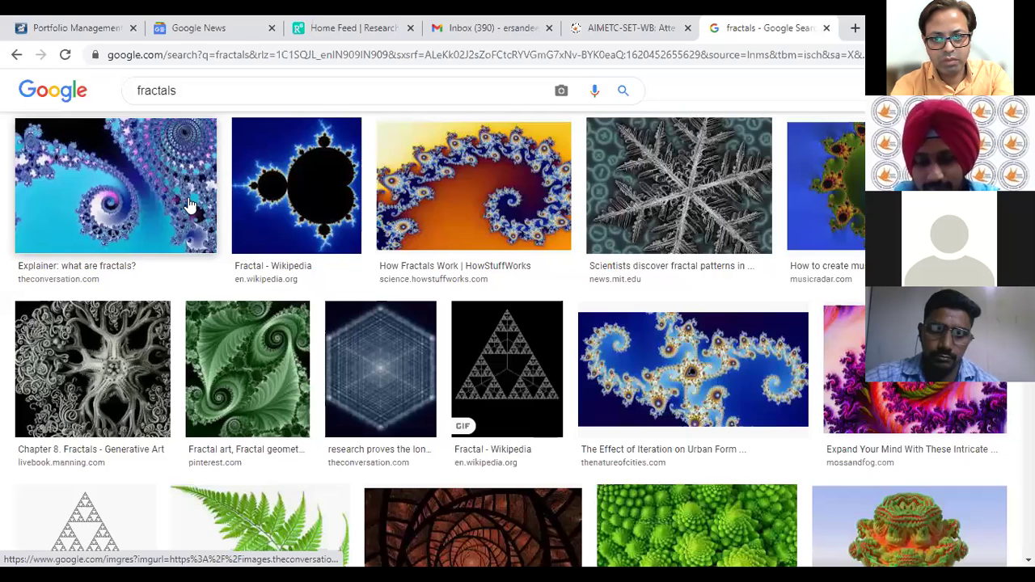
click(191, 208)
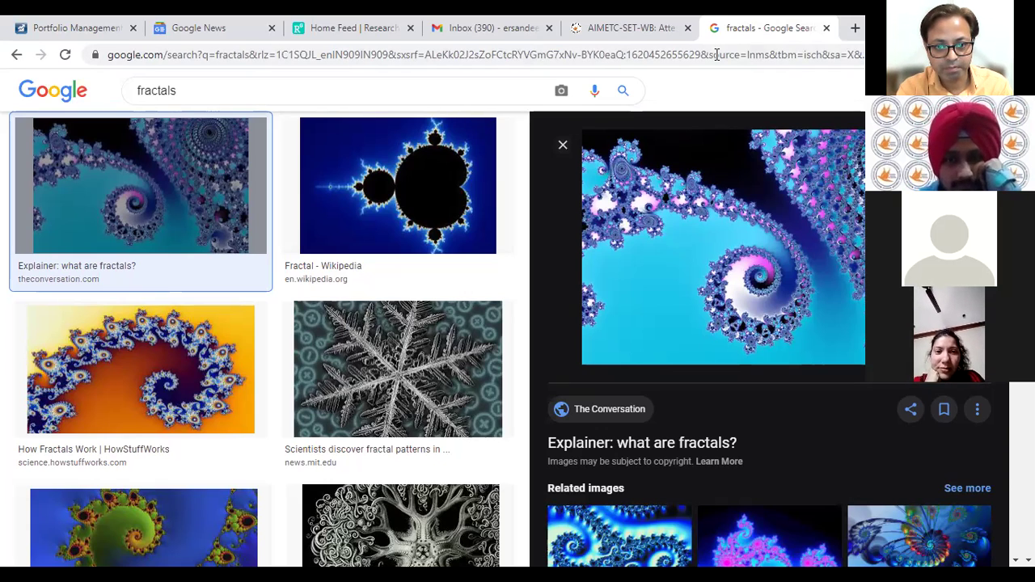
key(alt+Tab)
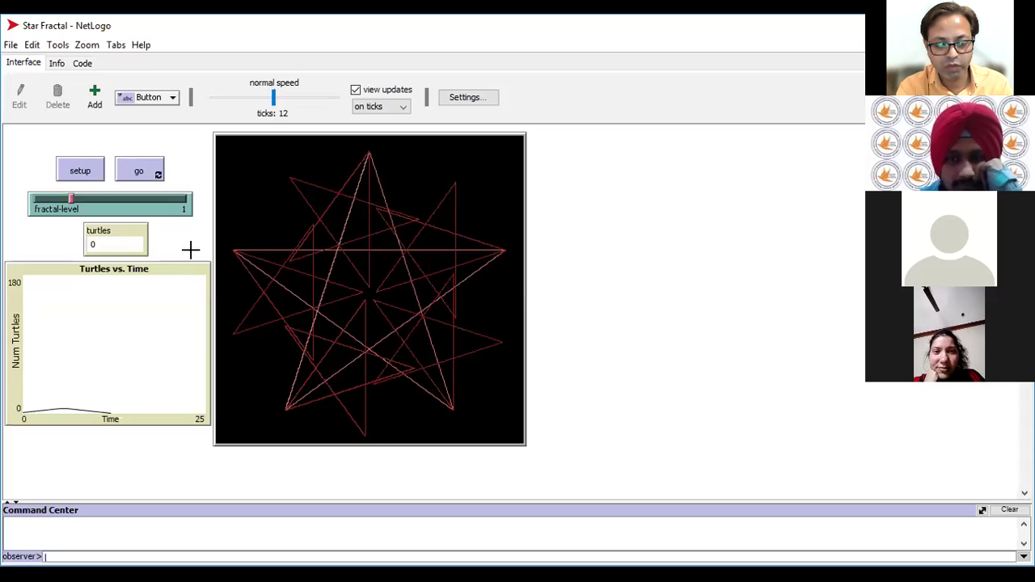
click(10, 45)
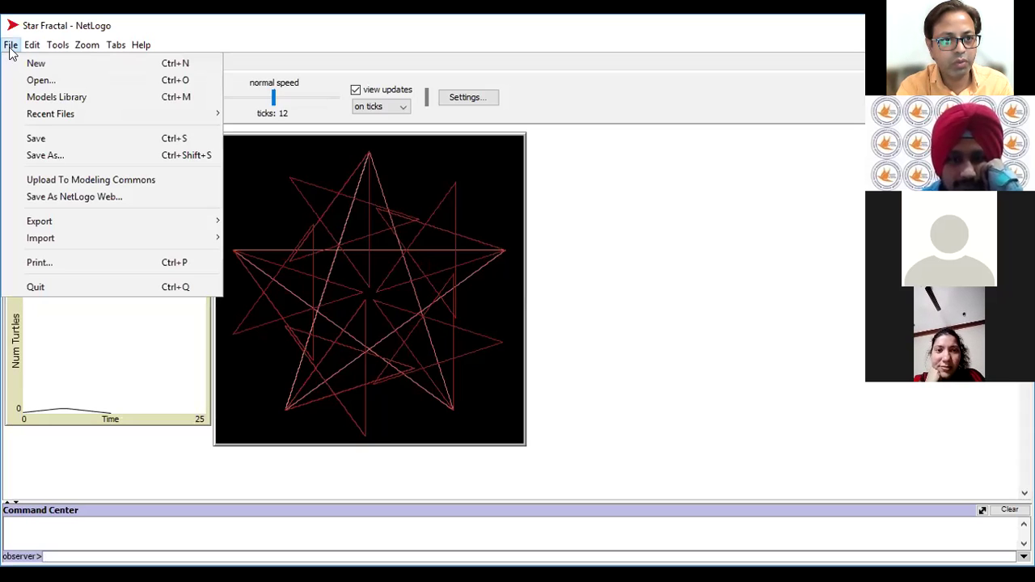
Open the Fire model from the Earth Science collection of the Models Library.
click(38, 98)
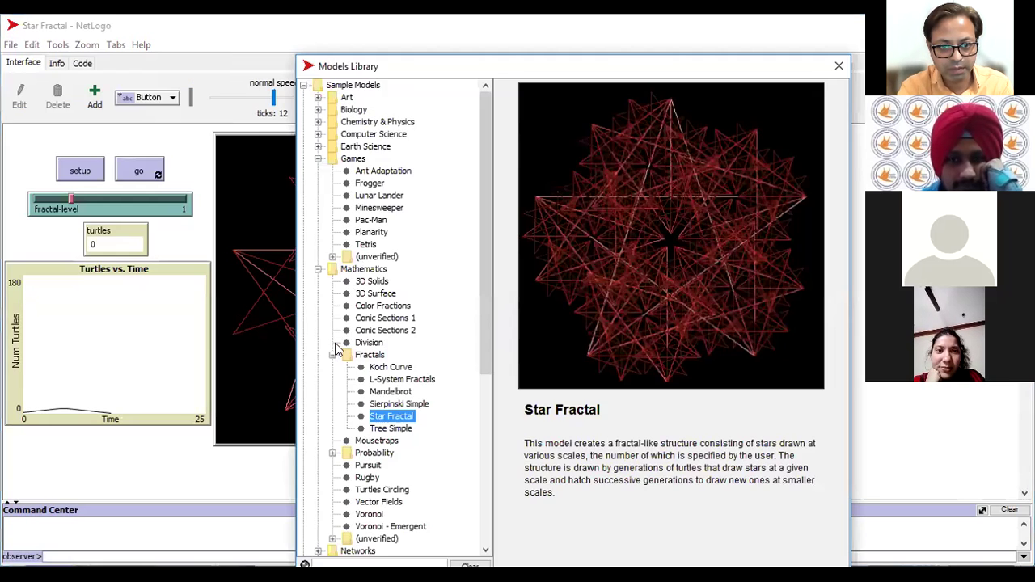
click(318, 146)
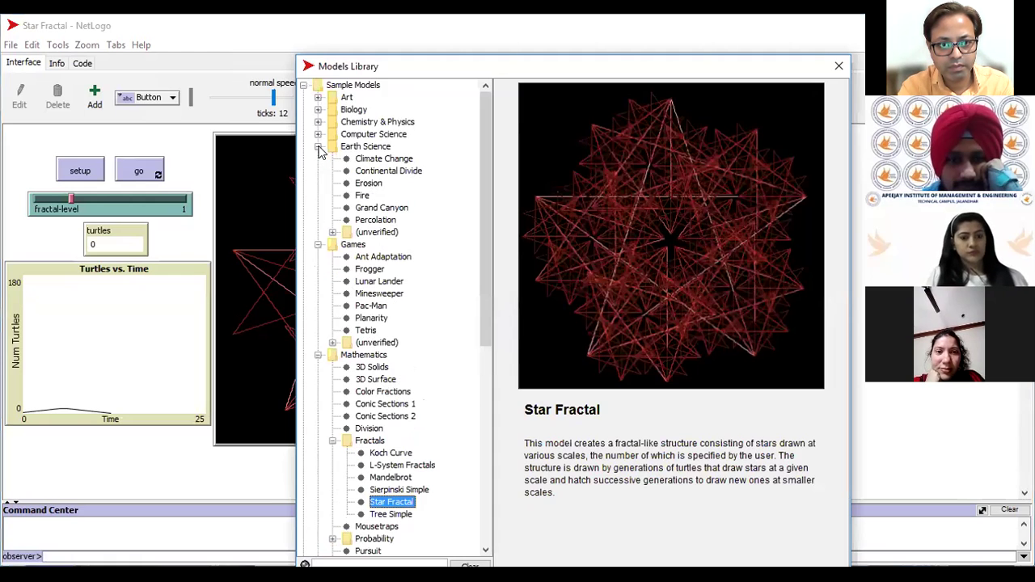
click(360, 196)
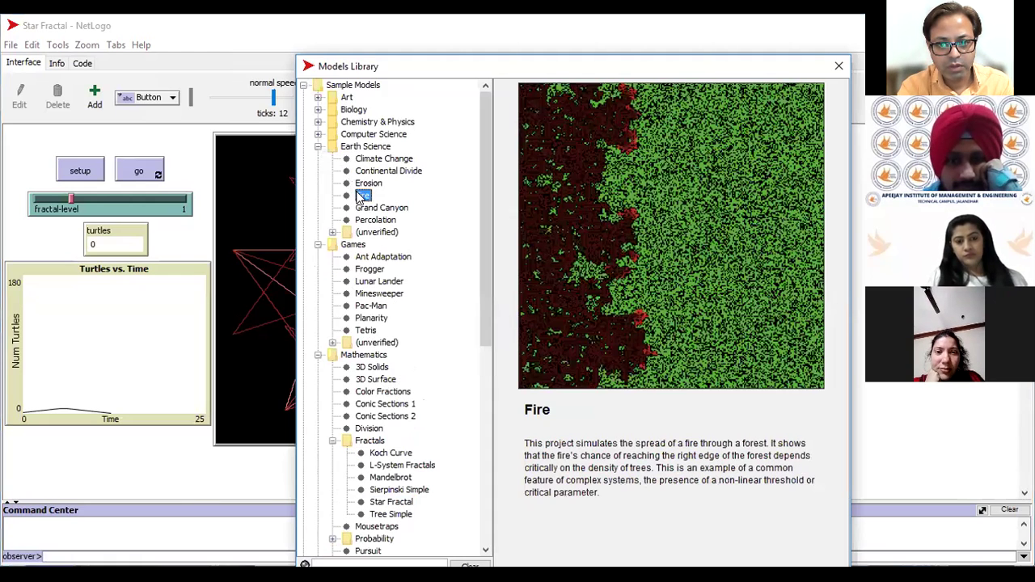
double_click(361, 196)
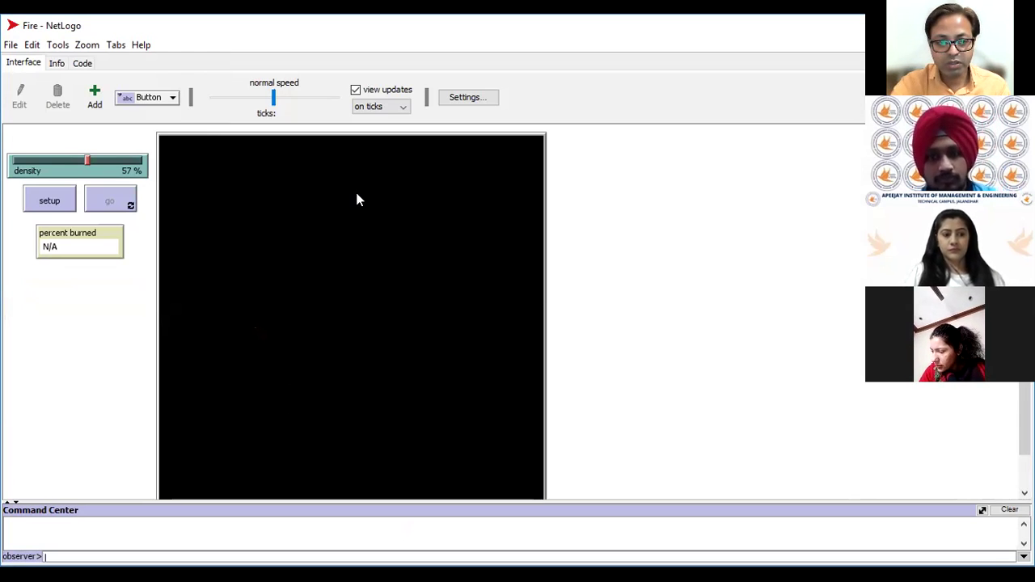
Regenerate the forest at 9% tree density and start the fire.
click(53, 206)
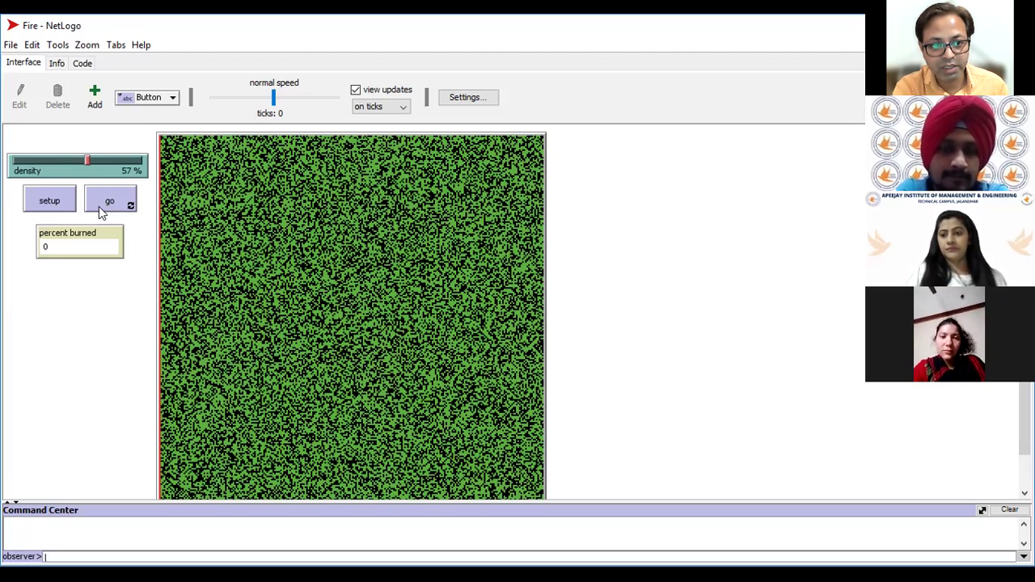
drag(88, 160, 23, 166)
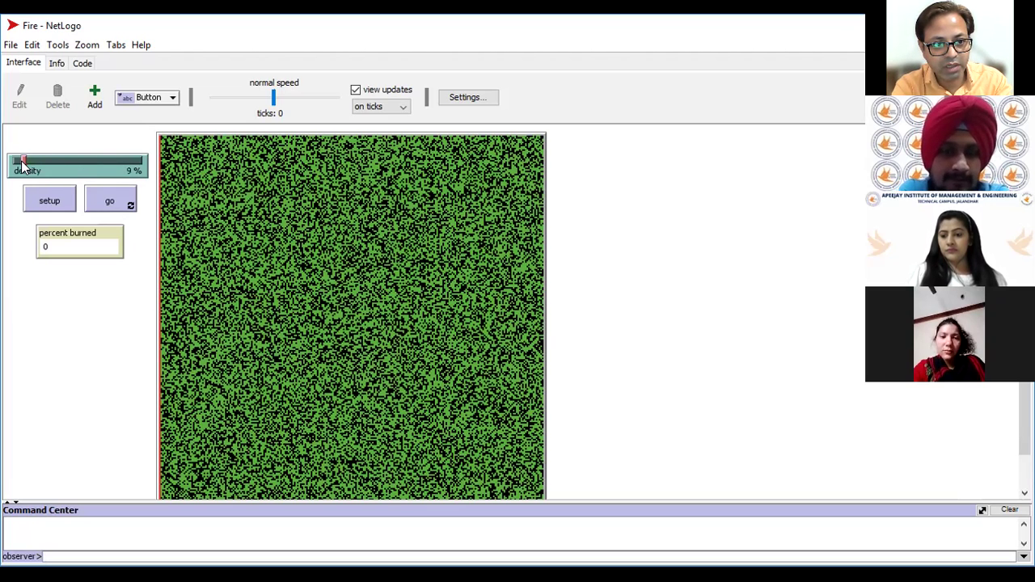
click(48, 200)
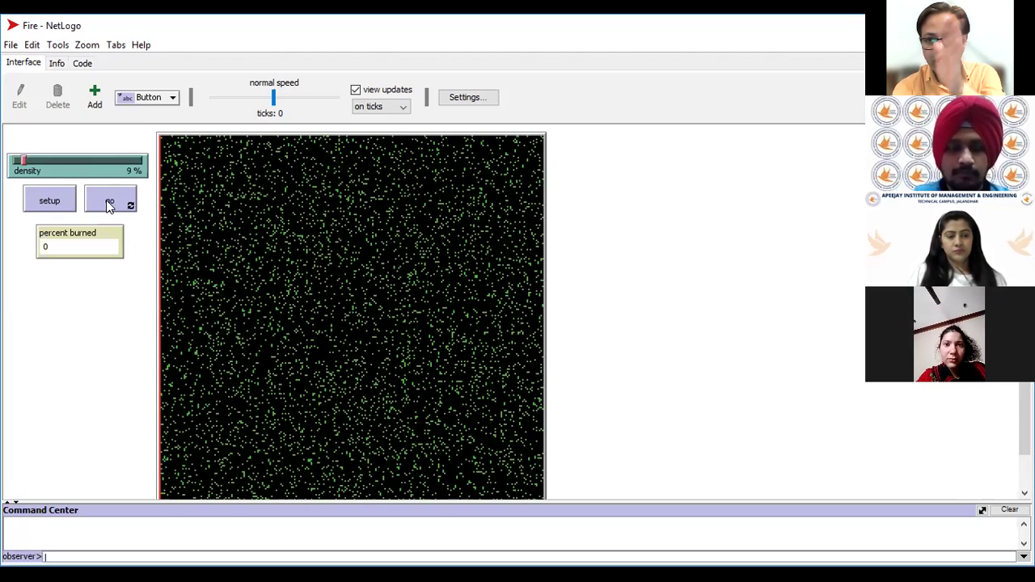
click(110, 203)
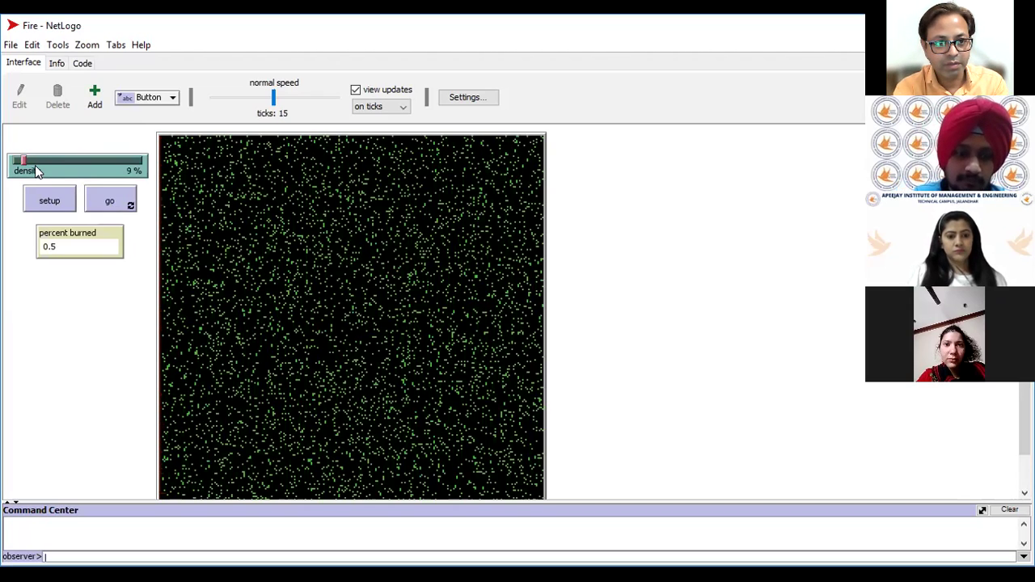
Rerun the fire at 31% density until it dies out at 0.6 percent burned.
drag(21, 161, 52, 164)
click(49, 200)
click(105, 204)
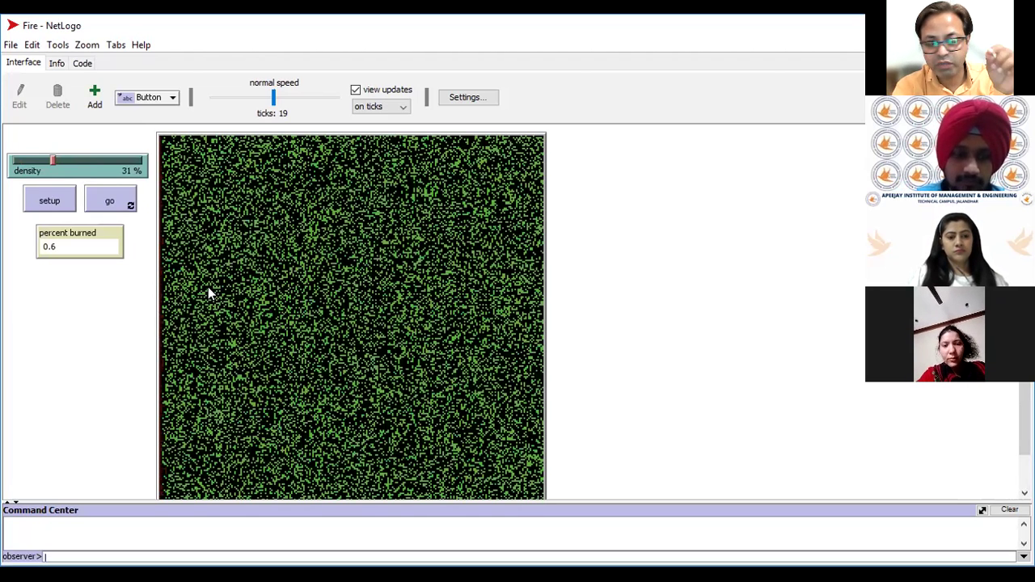
Burn a 50% density forest to 2.8 percent burned, then set density to 77%.
drag(53, 161, 76, 164)
click(59, 203)
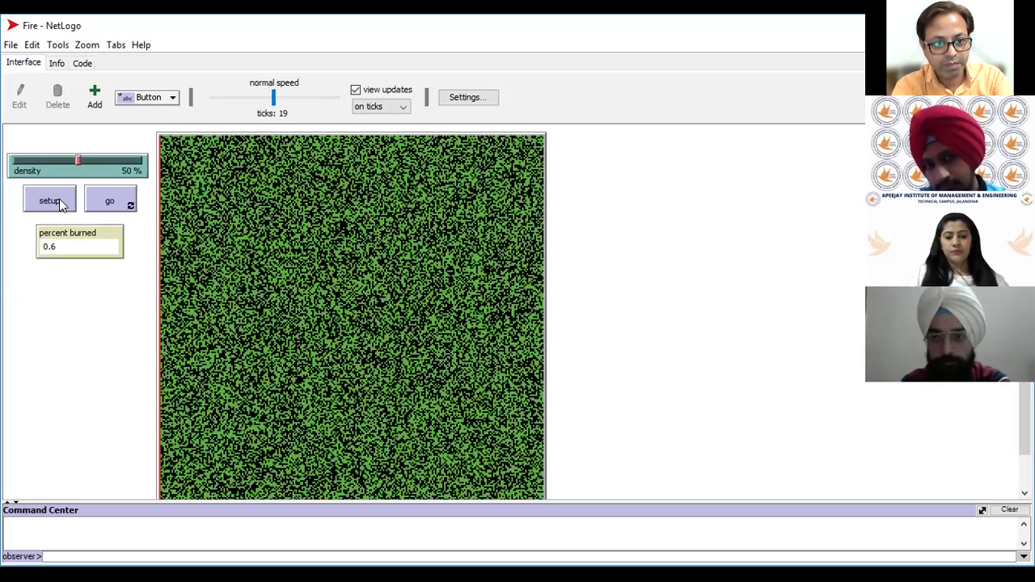
click(95, 205)
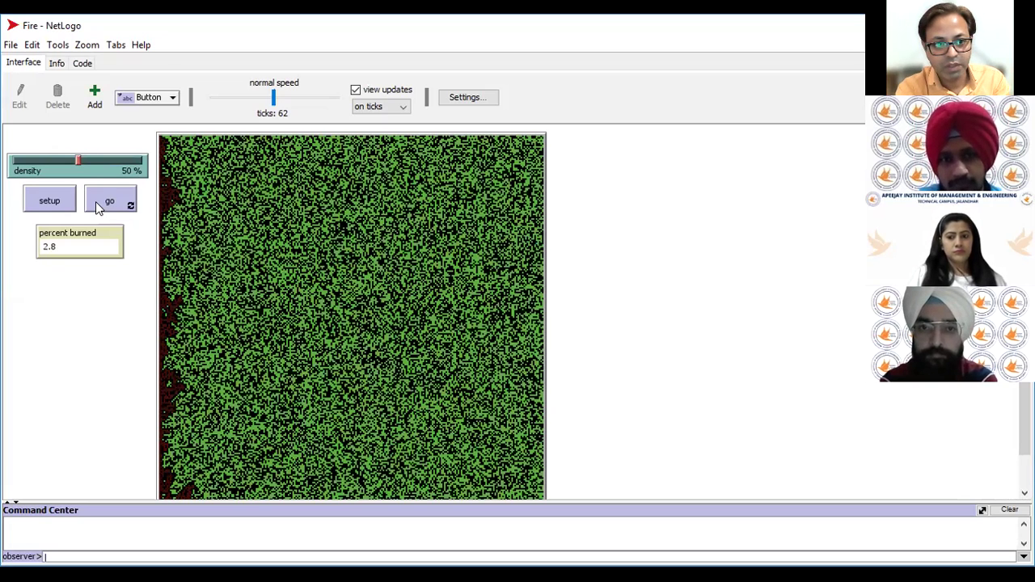
drag(79, 162, 113, 166)
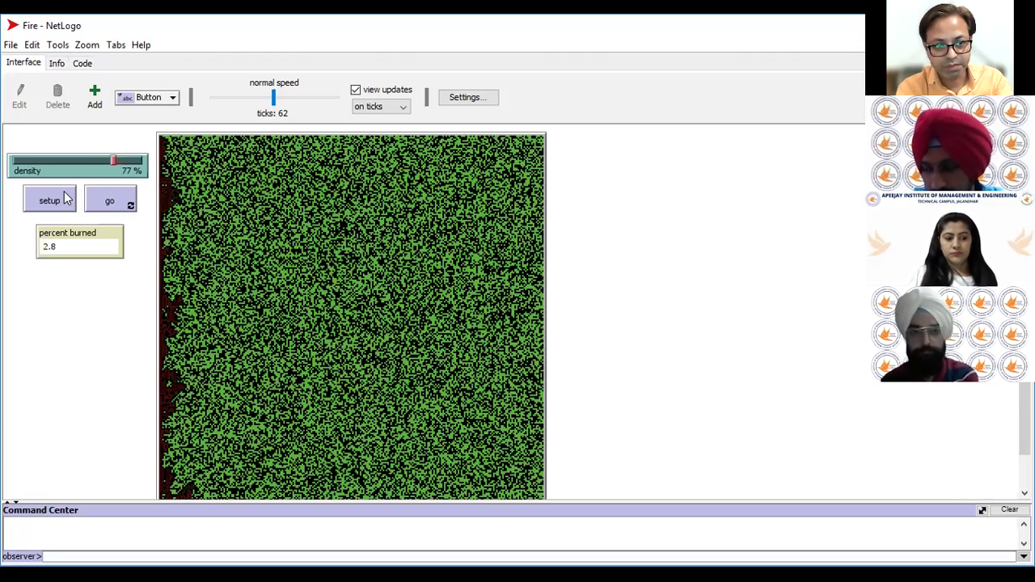
Regenerate the forest several times, lower density to 66%, and burn it to 95.4 percent.
click(49, 200)
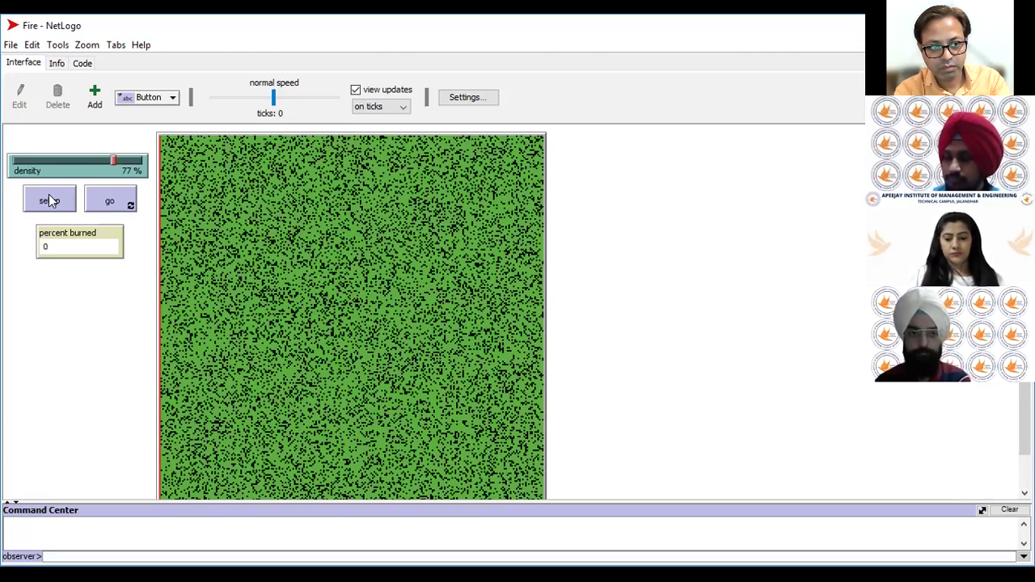
click(50, 201)
click(50, 200)
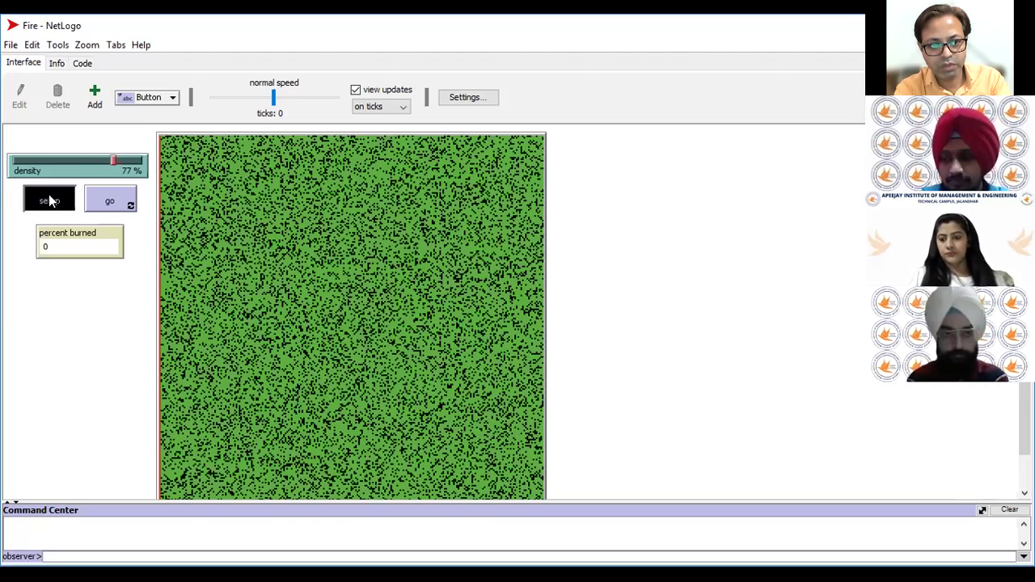
click(50, 201)
click(49, 201)
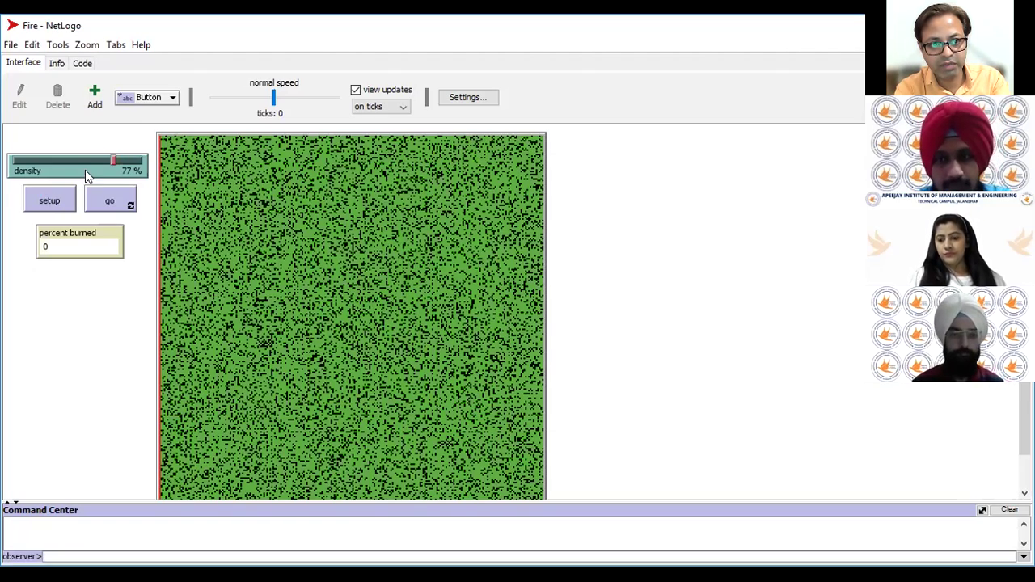
drag(80, 165, 80, 165)
click(70, 202)
click(101, 208)
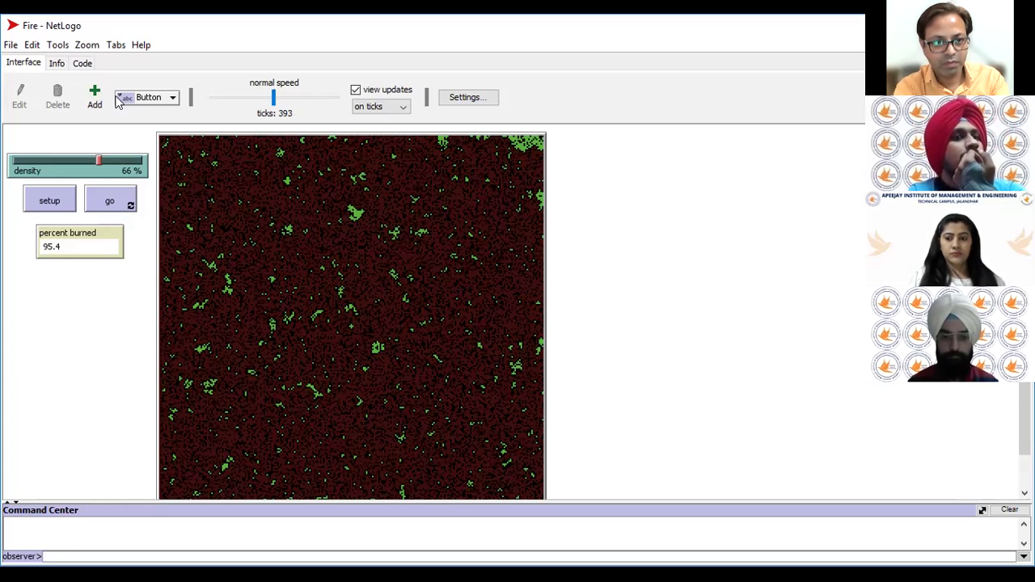
Load the Climate Change model from the Models Library's Earth Science folder.
click(12, 45)
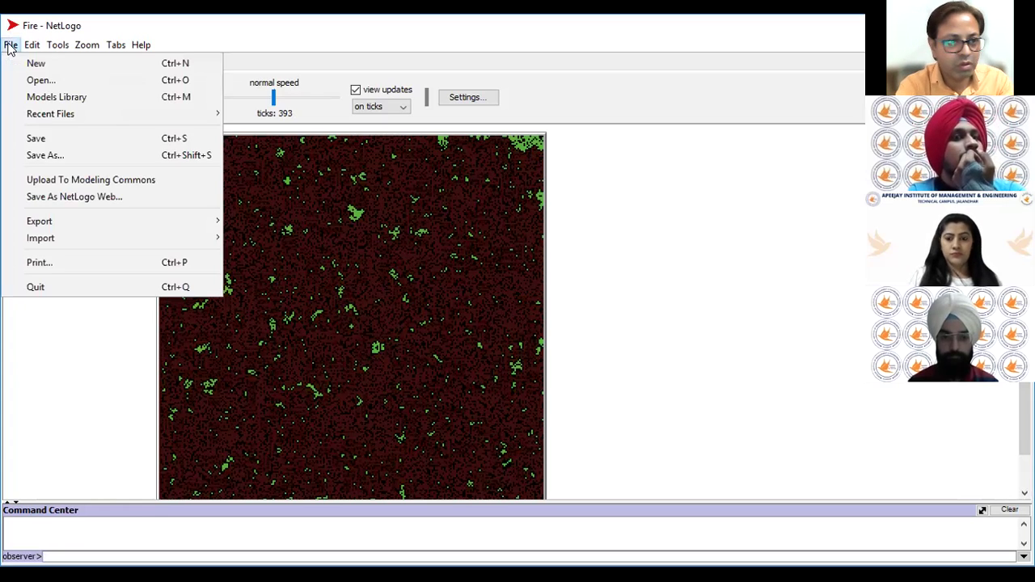
click(42, 98)
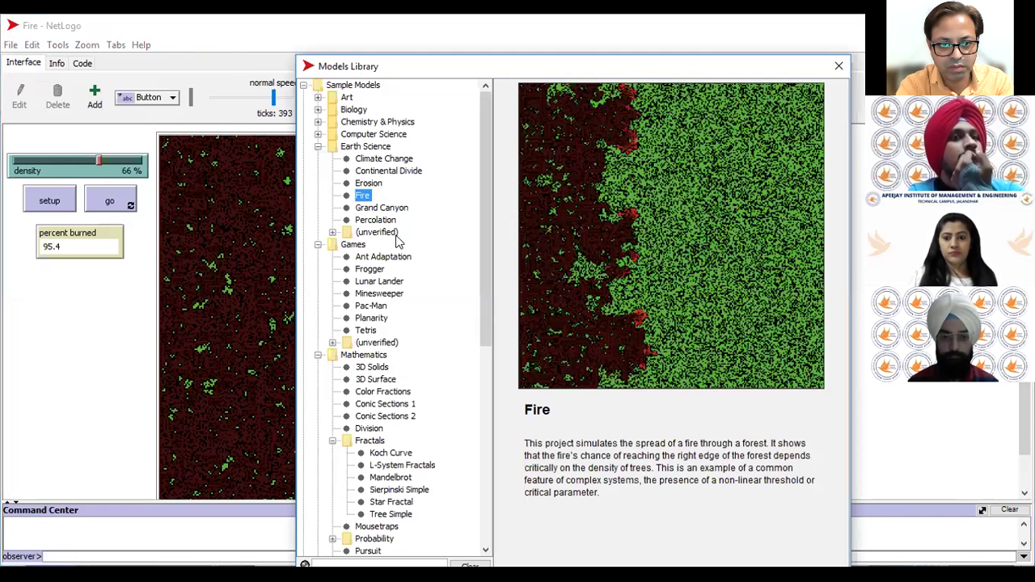
click(372, 160)
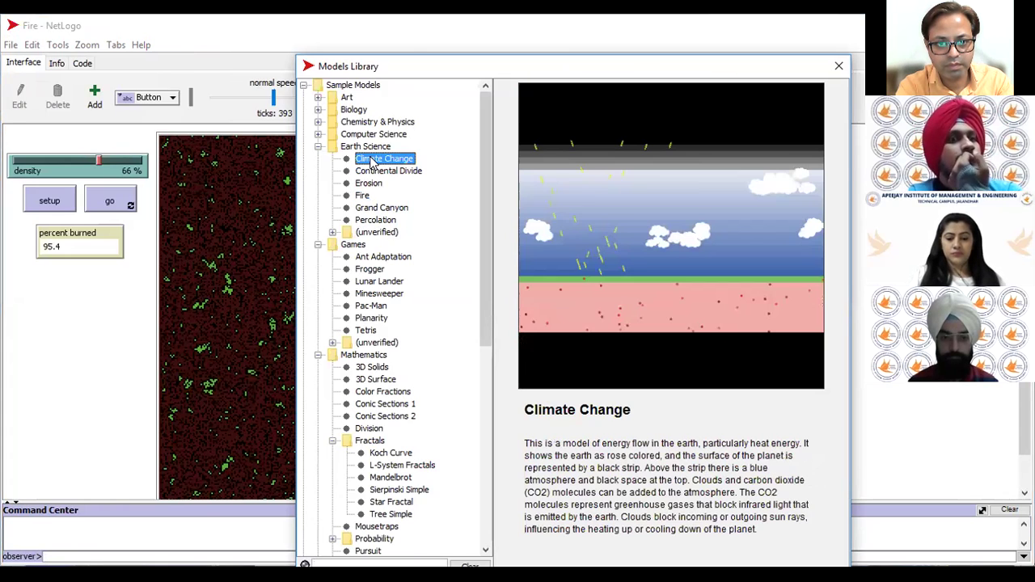
double_click(372, 159)
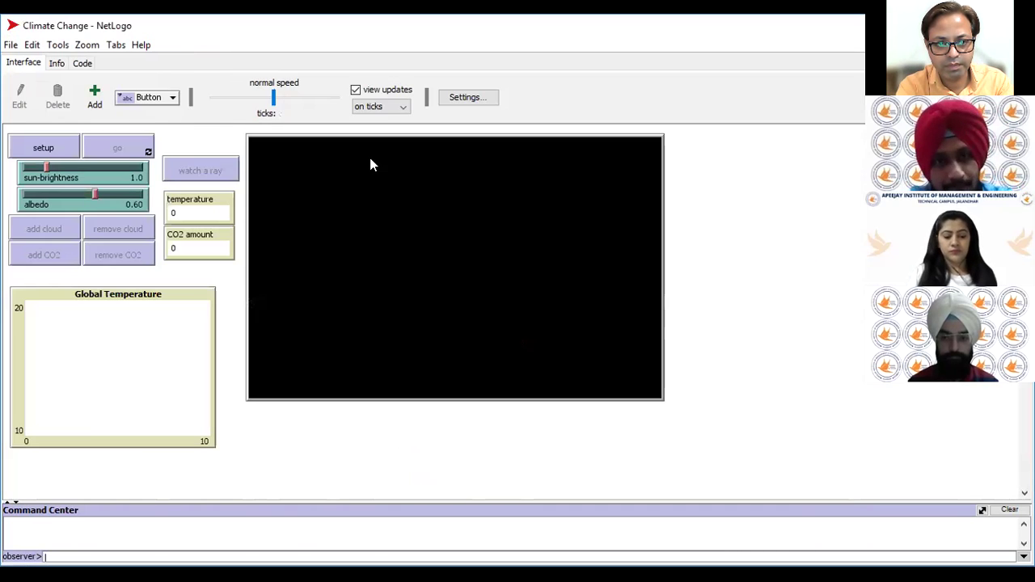
Set up the world at temperature 12, then try watching a ray, triggering a WATCH error.
click(52, 149)
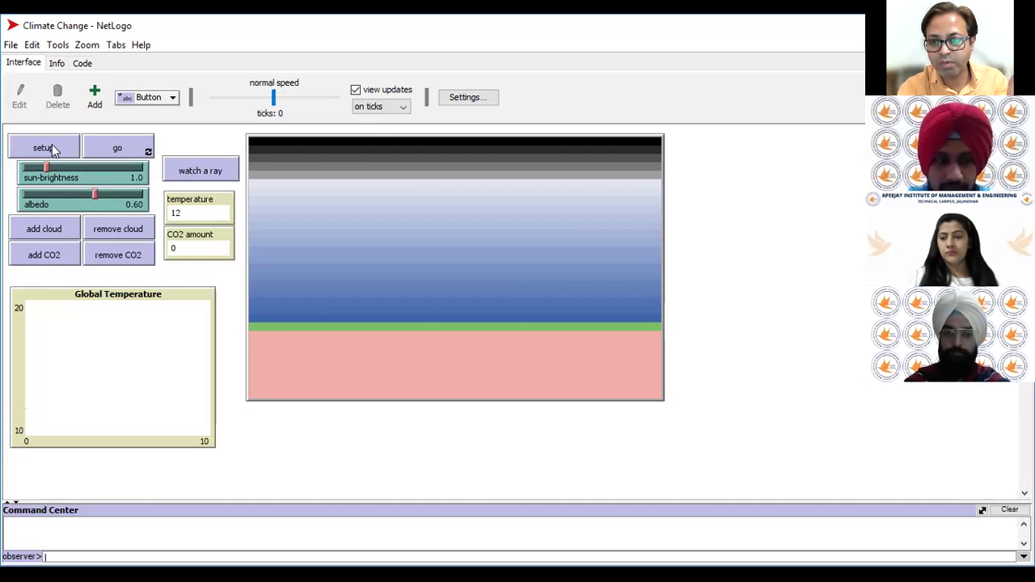
click(202, 164)
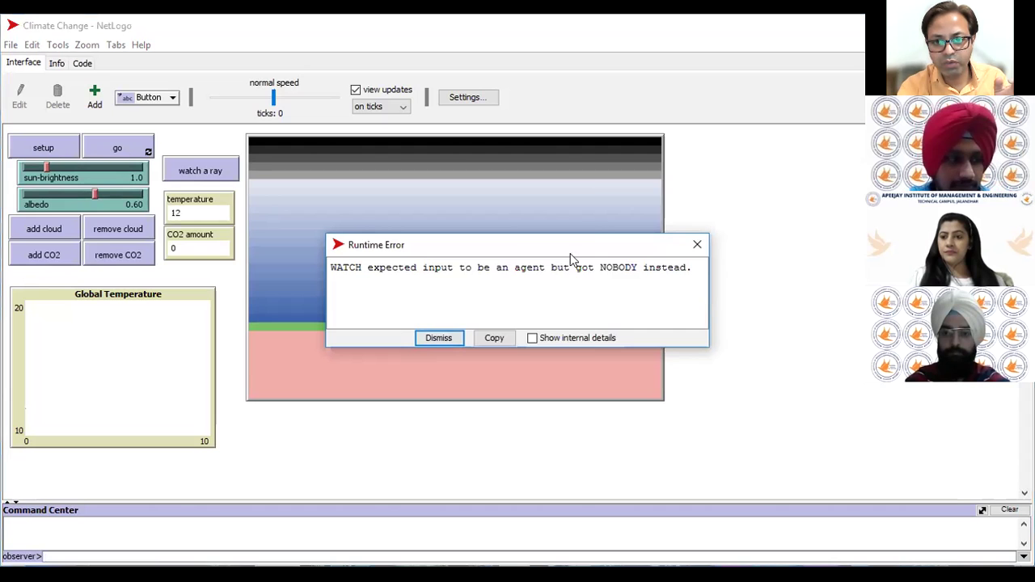
Dismiss the error, set sun-brightness to 2.0, and add a cloud and 25 CO2 molecules.
click(697, 244)
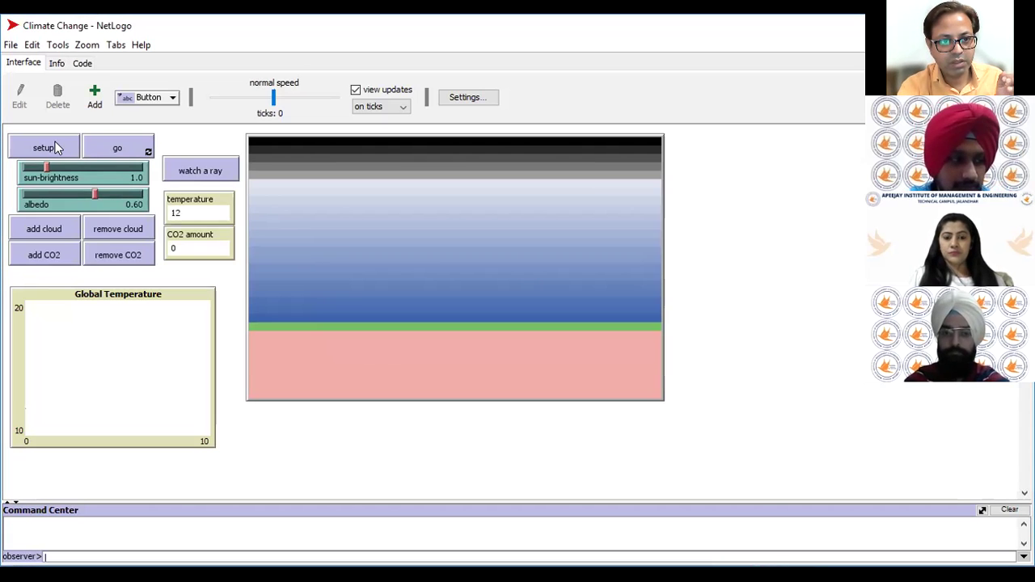
drag(45, 163, 53, 164)
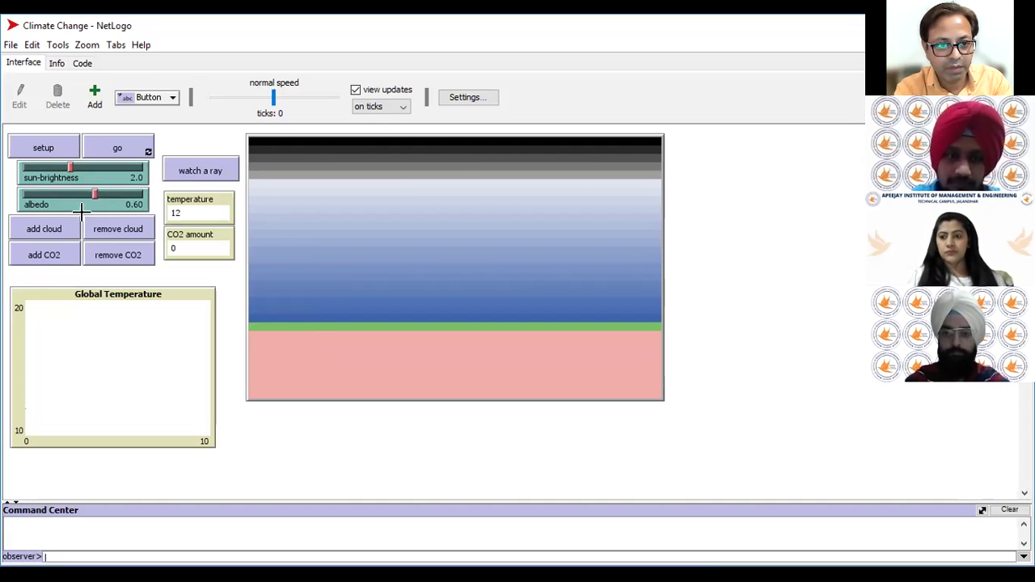
click(56, 229)
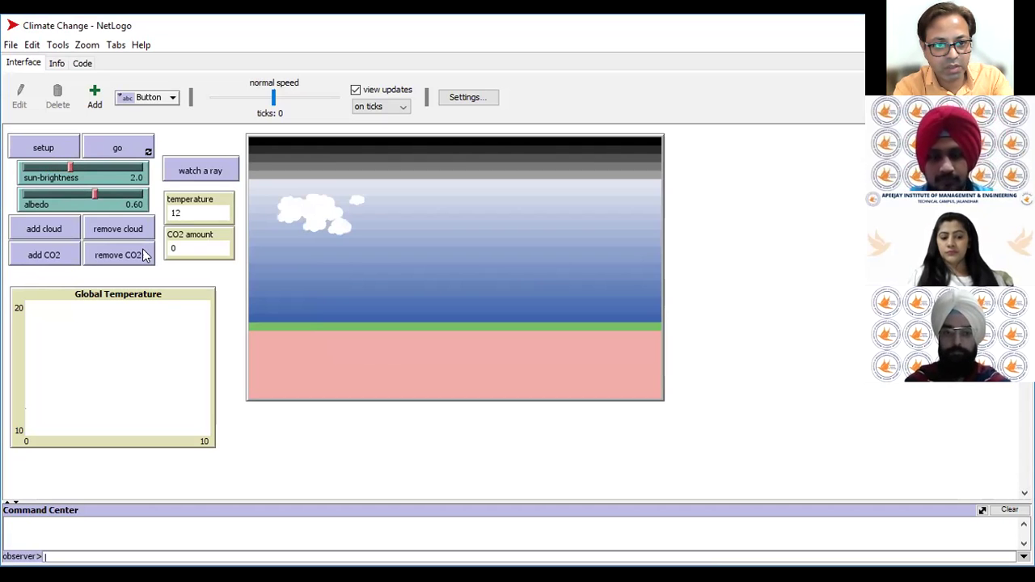
click(59, 260)
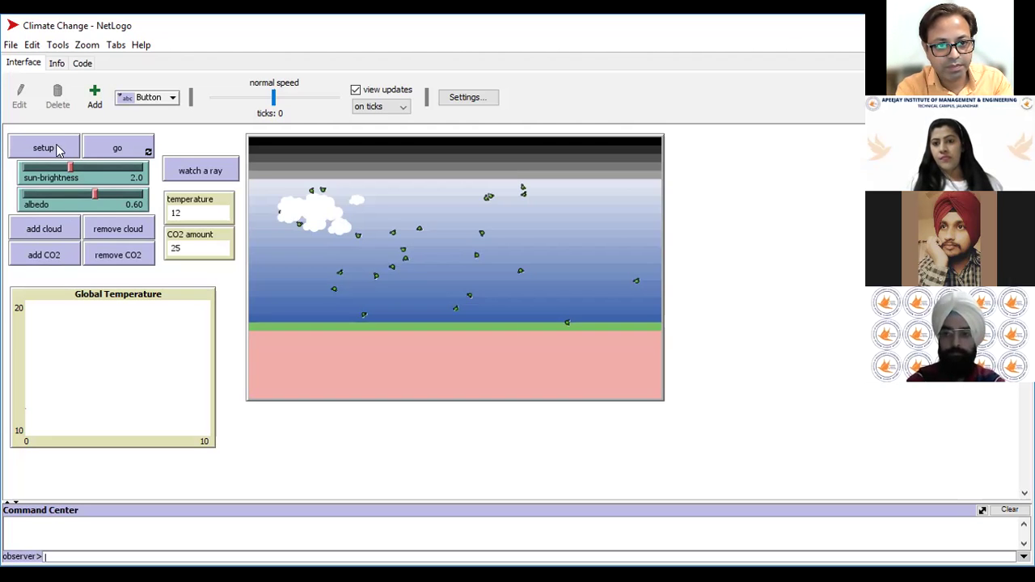
Run the simulation until temperature hits 31, then reset to temperature 12 with zero CO2.
click(96, 151)
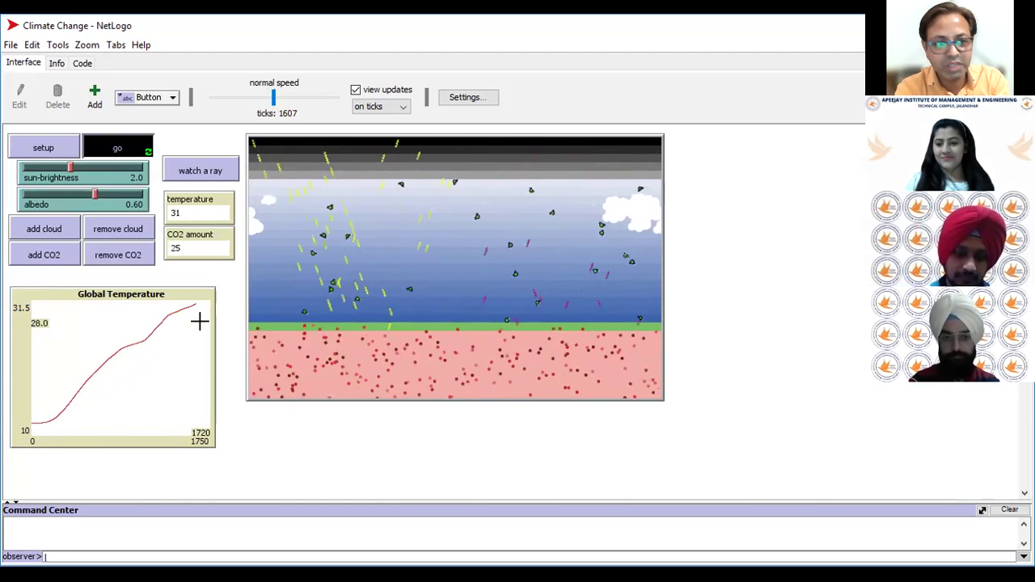
click(42, 147)
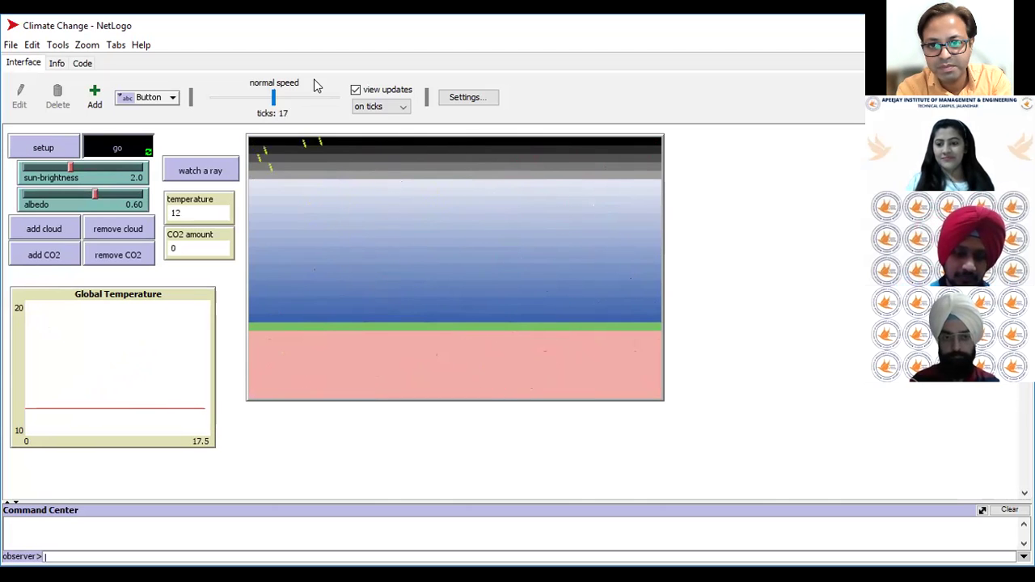